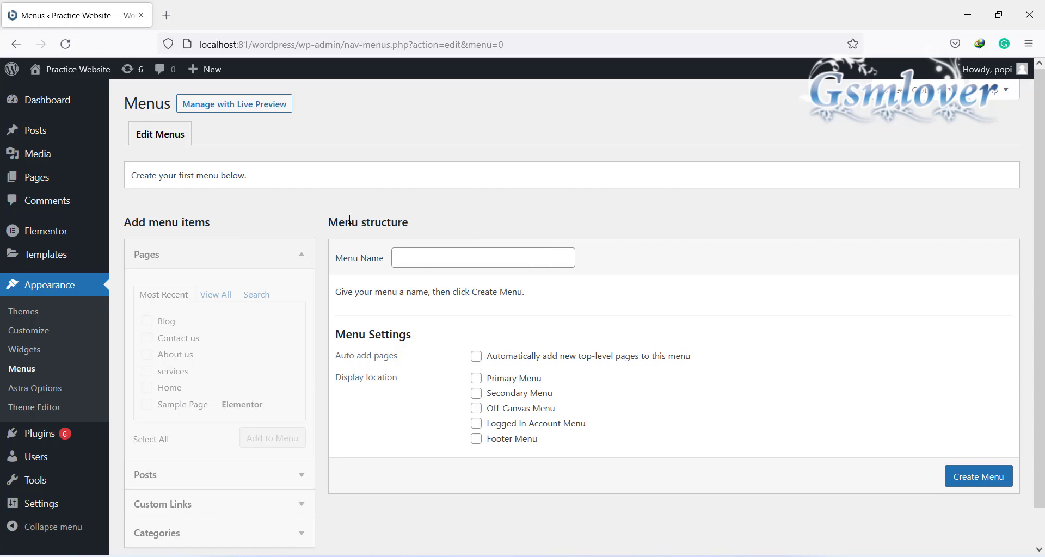
# Step: Create a new navigation menu named "Main Menu" and save it
pyautogui.click(550, 257)
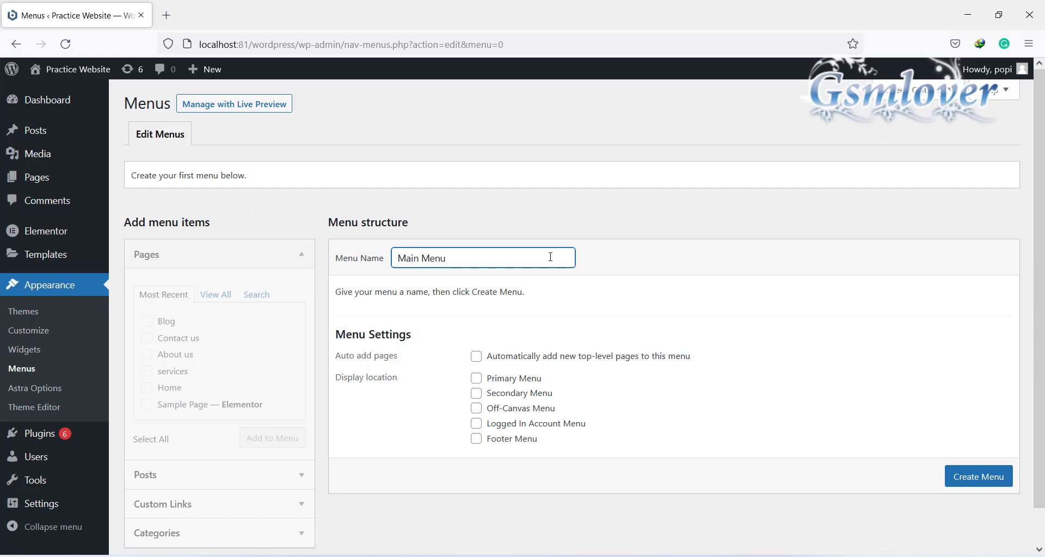
pyautogui.click(992, 477)
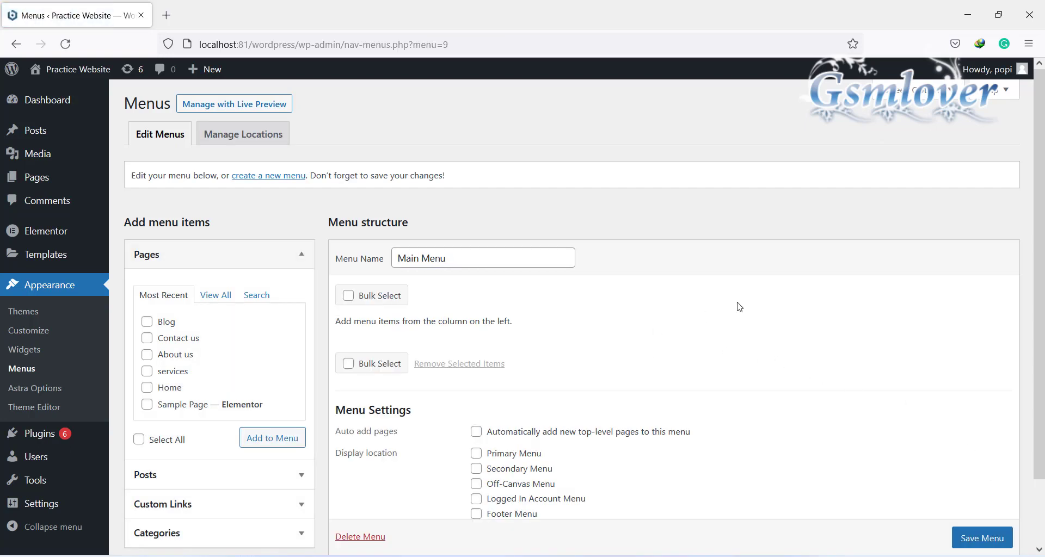
pyautogui.scroll(-2, 497, 550)
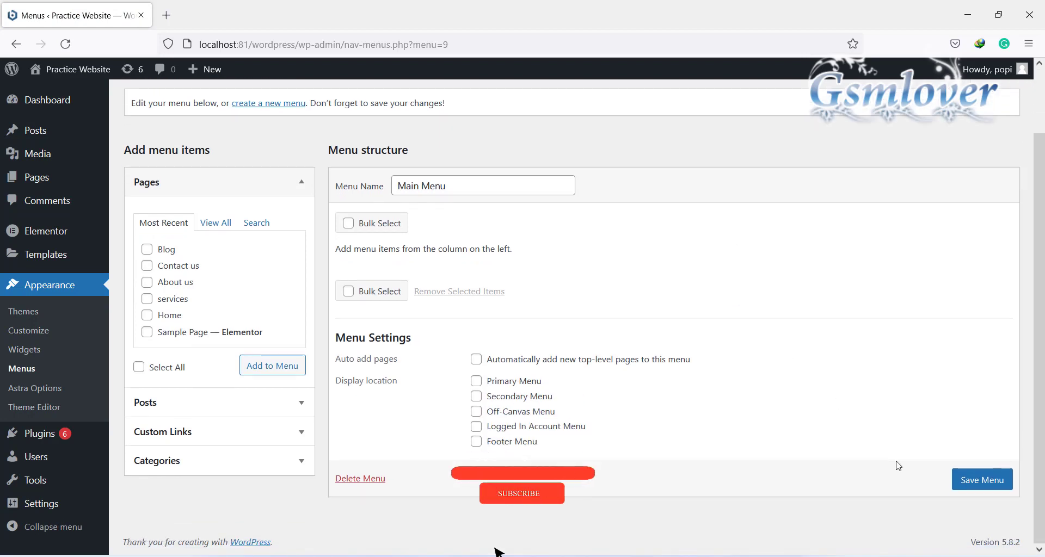
pyautogui.click(974, 482)
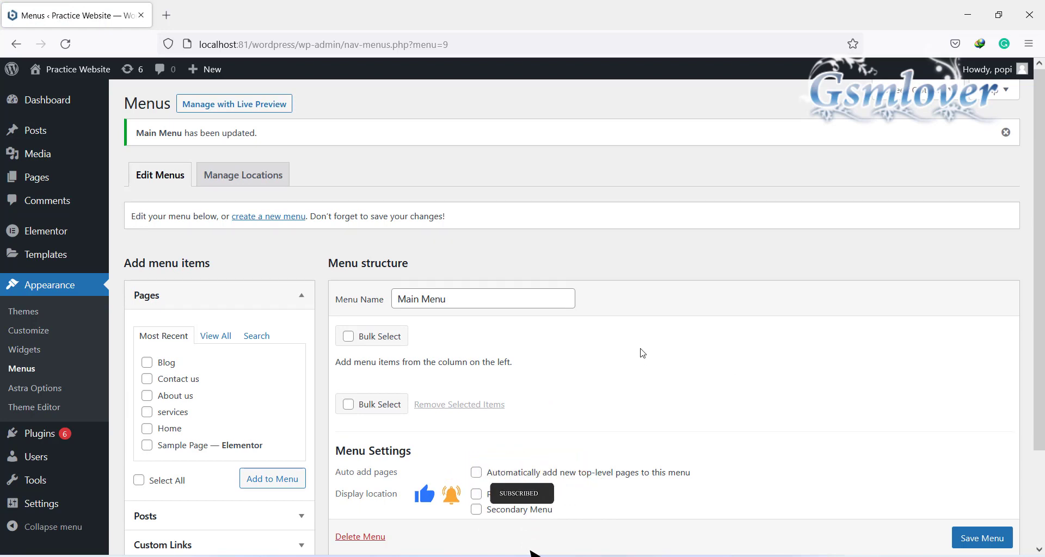
# Step: Add the Blog, Contact us, About us, services and Home pages to Main Menu and save the menu
pyautogui.scroll(-2, 642, 353)
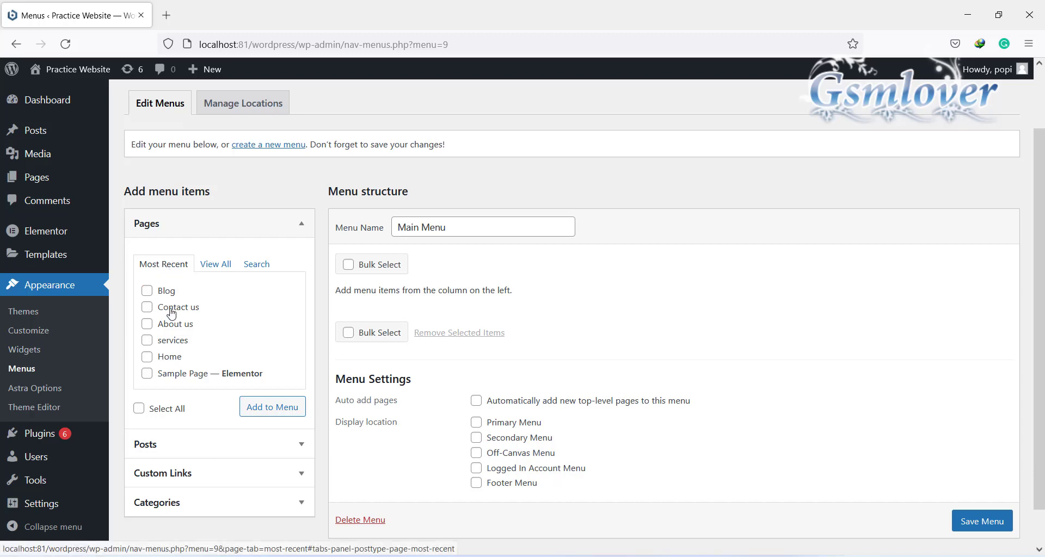
pyautogui.click(146, 291)
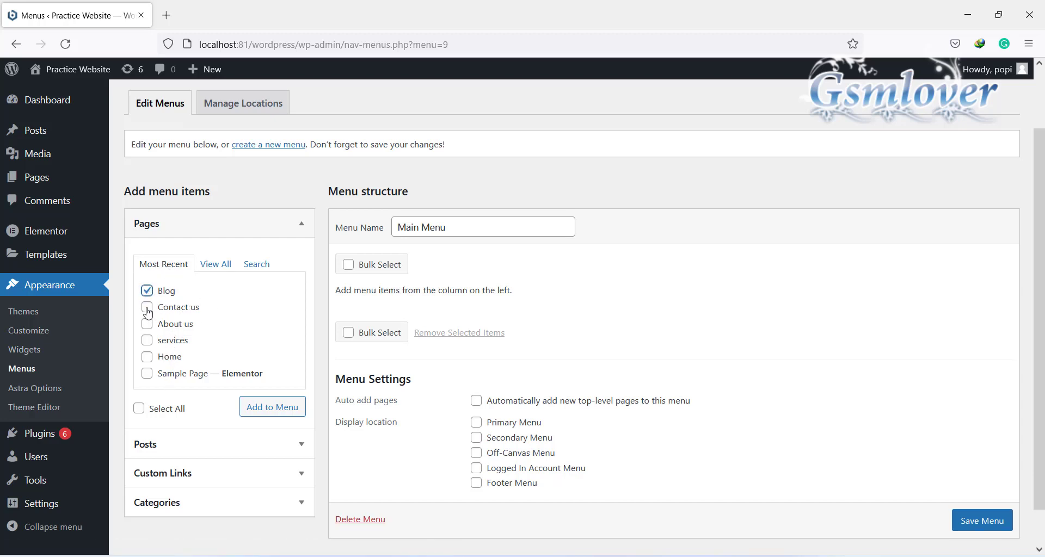
pyautogui.click(147, 308)
pyautogui.click(147, 325)
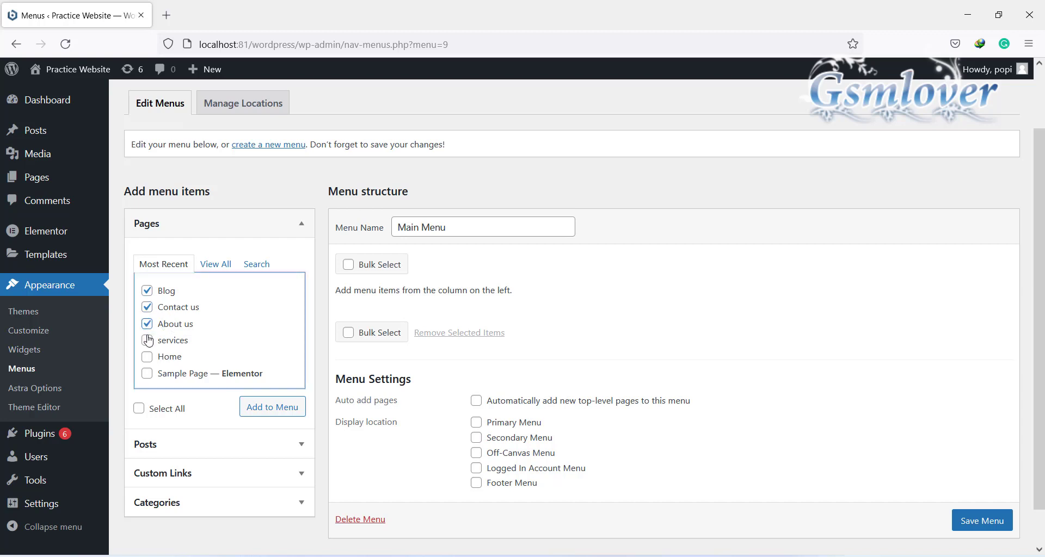
pyautogui.click(147, 341)
pyautogui.click(147, 357)
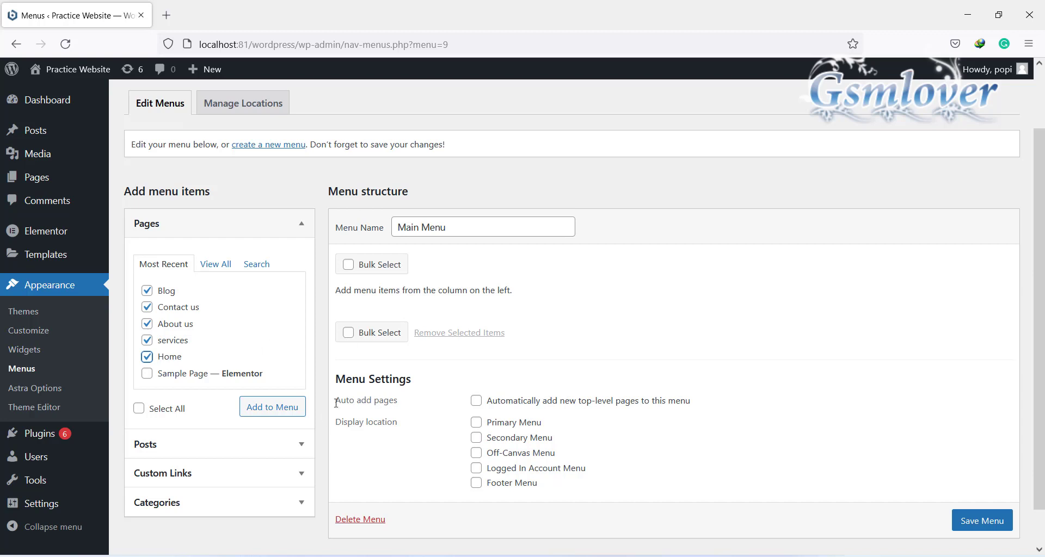
pyautogui.click(269, 409)
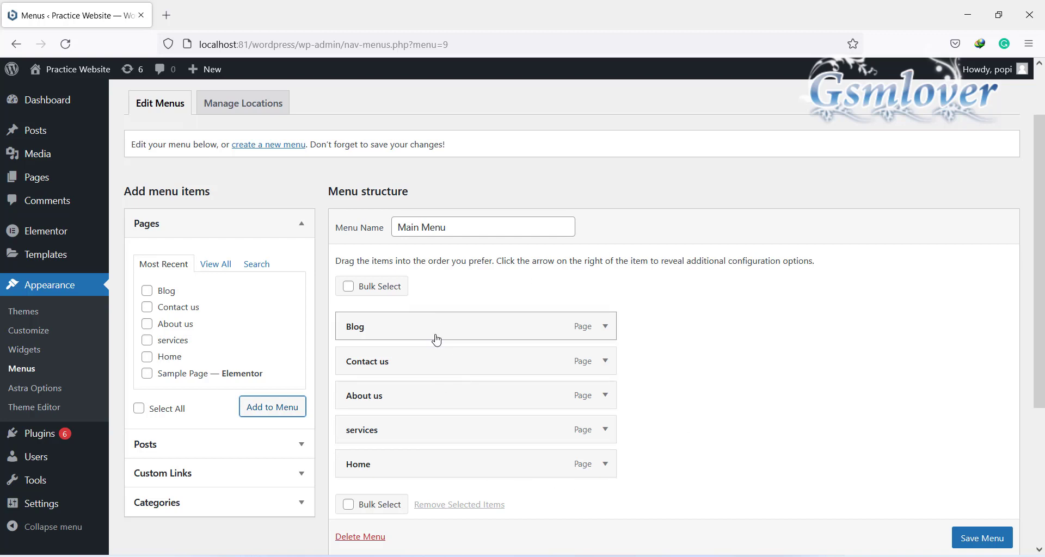
pyautogui.scroll(-2, 761, 386)
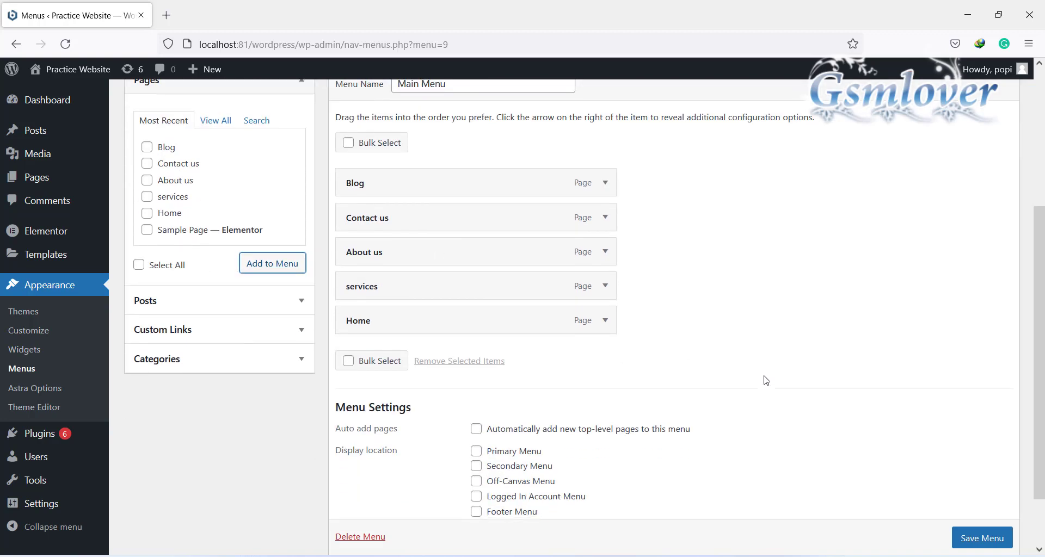
pyautogui.scroll(-1, 980, 541)
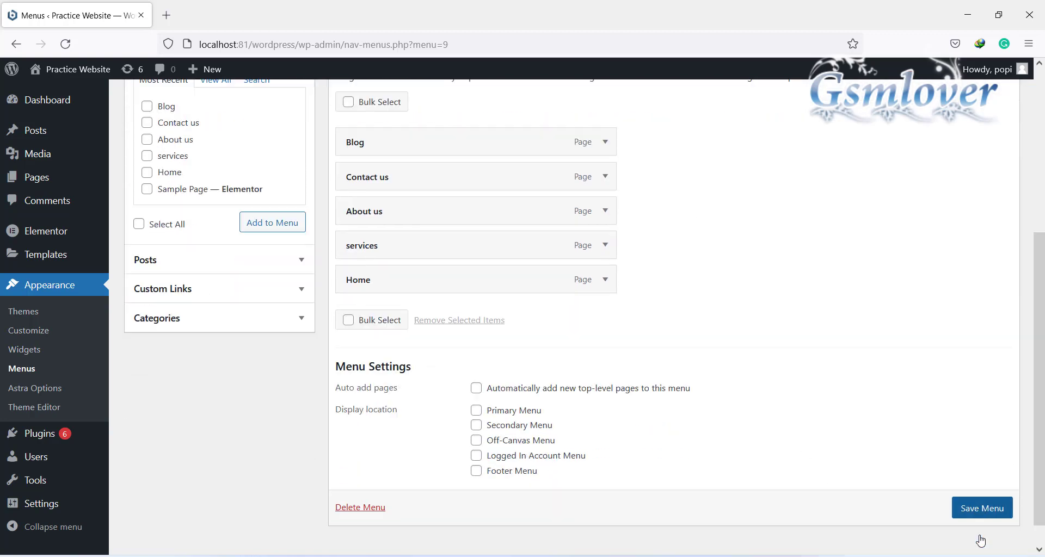
pyautogui.click(985, 512)
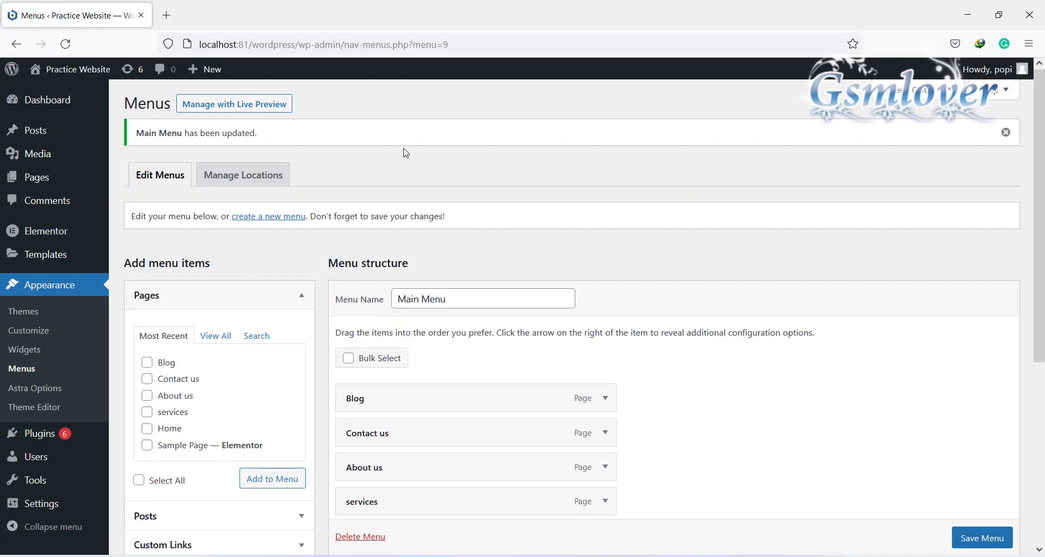
# Step: Open the Practice Website front page in a separate browser tab and examine its header navigation
pyautogui.moveTo(70, 70)
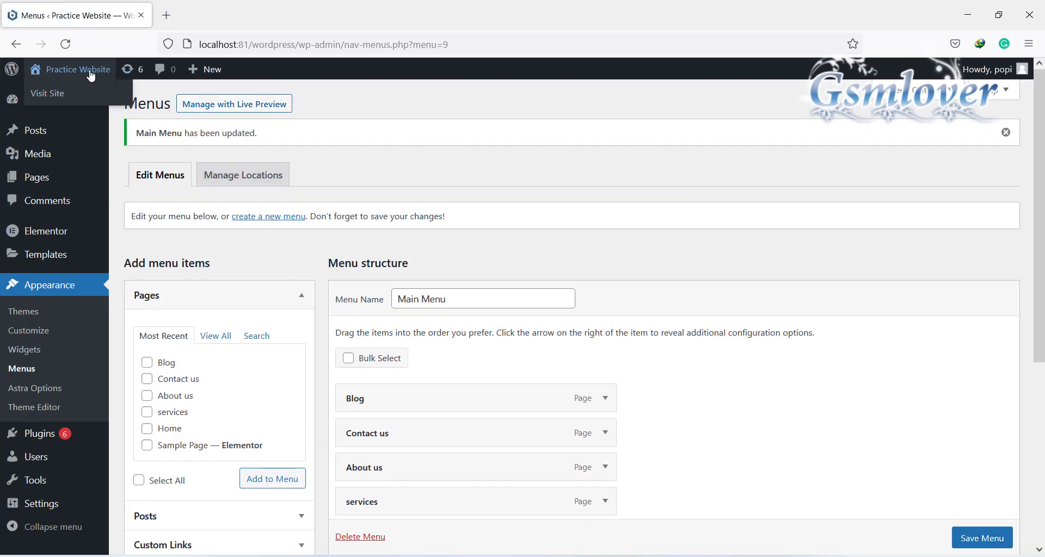
pyautogui.middleClick(48, 96)
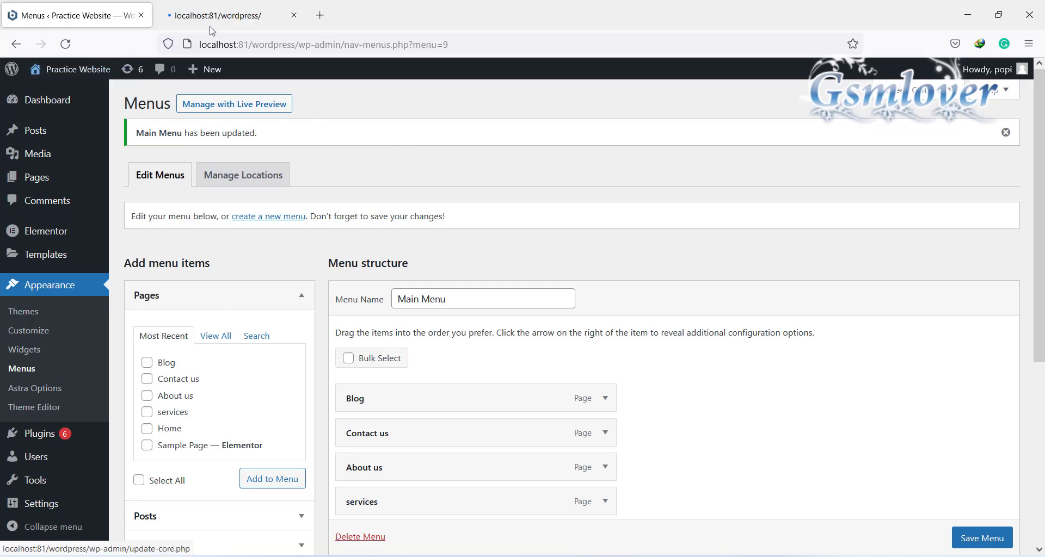
pyautogui.click(228, 18)
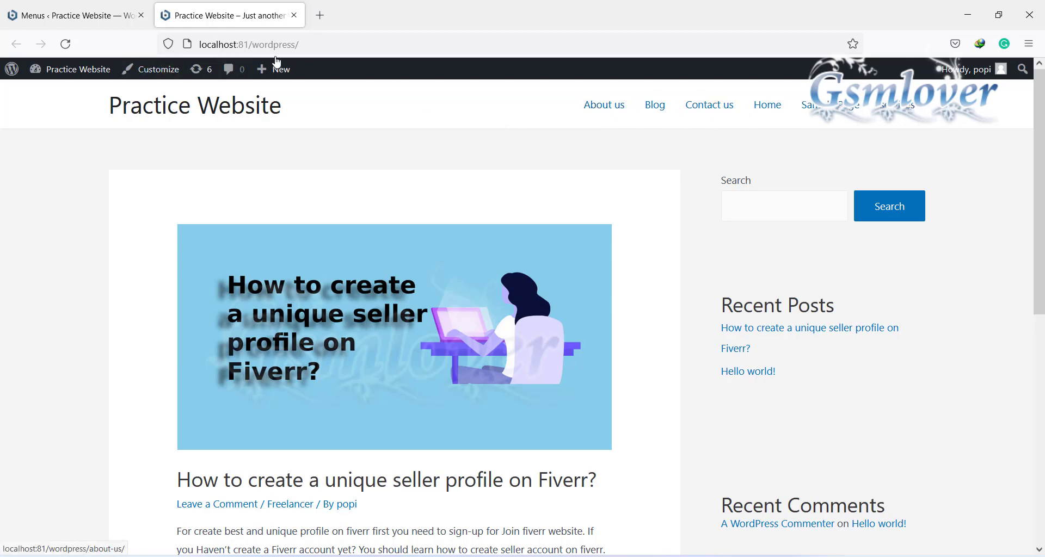
# Step: Back in the menu editor, reorder the Main Menu items to Home, services, About us, Blog, Contact us
pyautogui.click(81, 16)
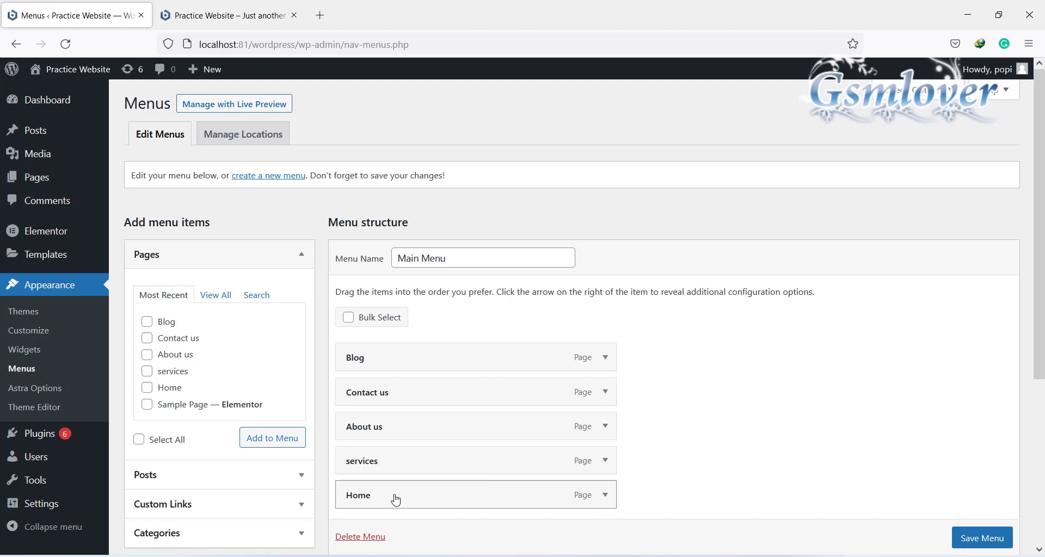
pyautogui.moveTo(397, 497); pyautogui.dragTo(394, 361)
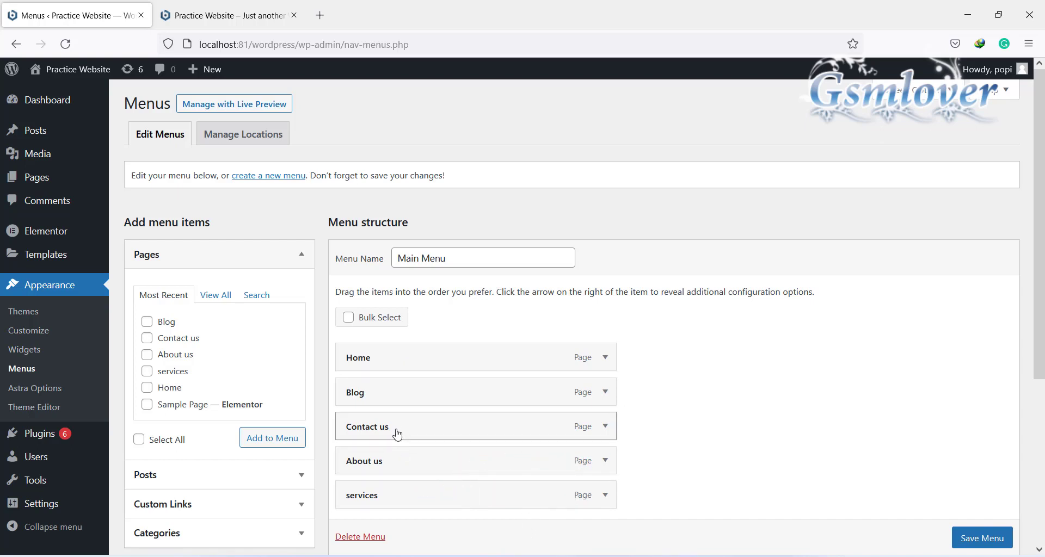
pyautogui.moveTo(390, 499); pyautogui.dragTo(384, 400)
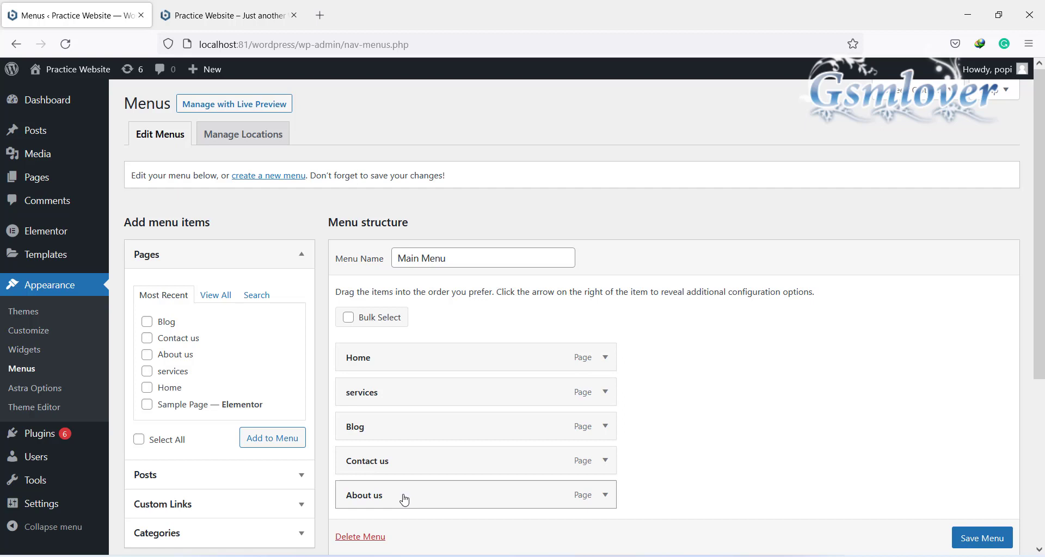
pyautogui.moveTo(404, 500); pyautogui.dragTo(403, 435)
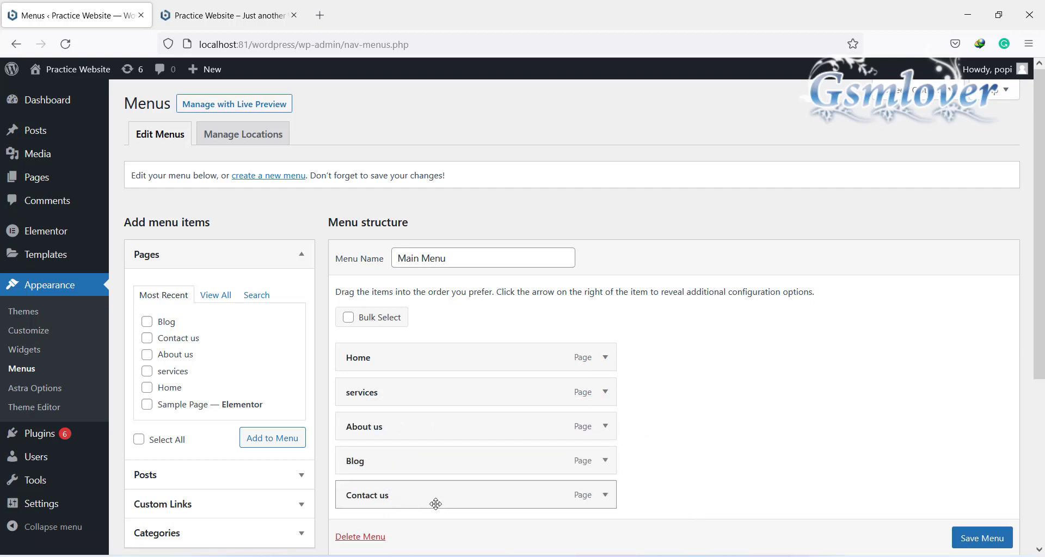
# Step: Assign Main Menu to the Primary Menu display location, save it, and reload the site's front page to check the header navigation
pyautogui.scroll(-3, 448, 511)
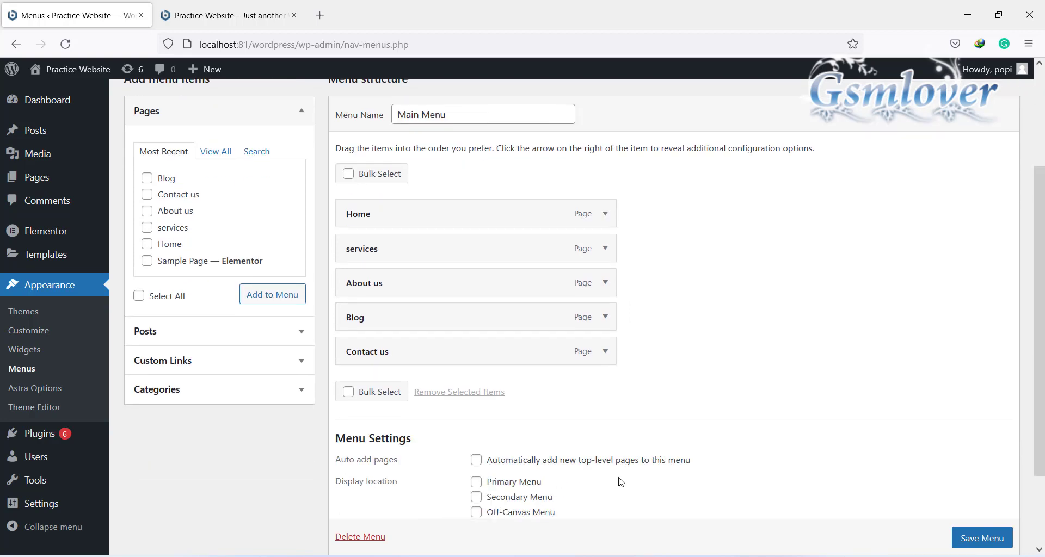
pyautogui.scroll(-2, 621, 482)
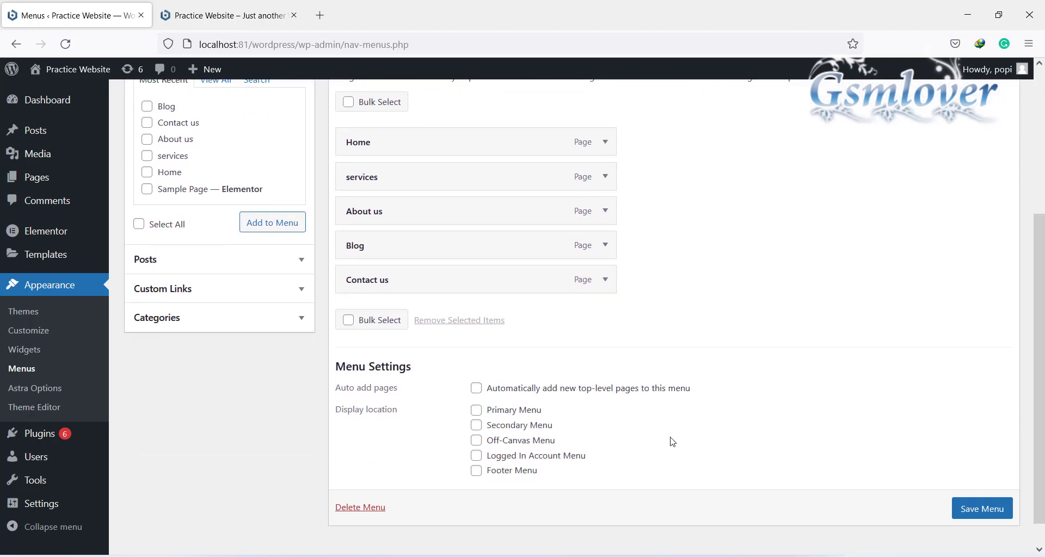
pyautogui.click(477, 411)
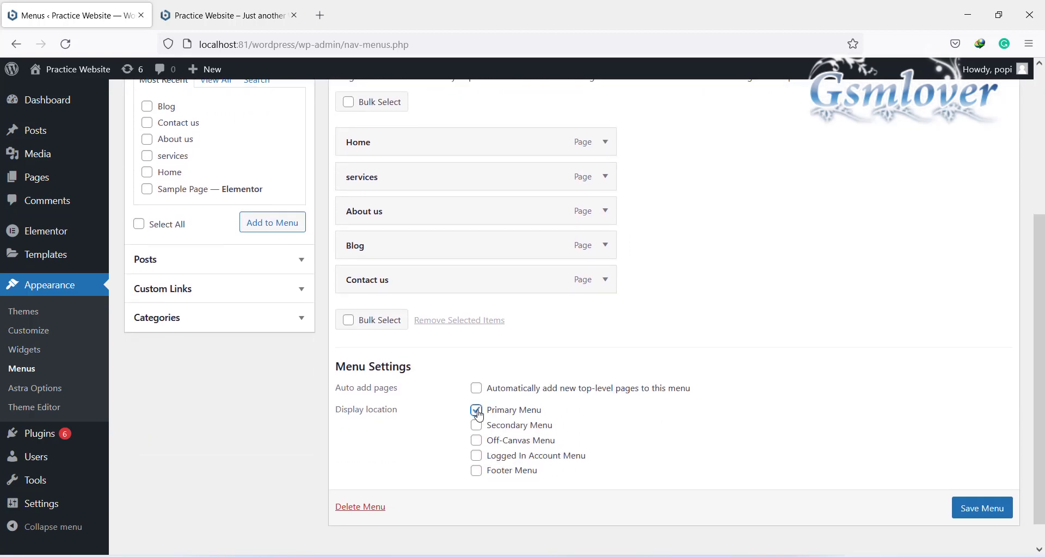
pyautogui.click(983, 509)
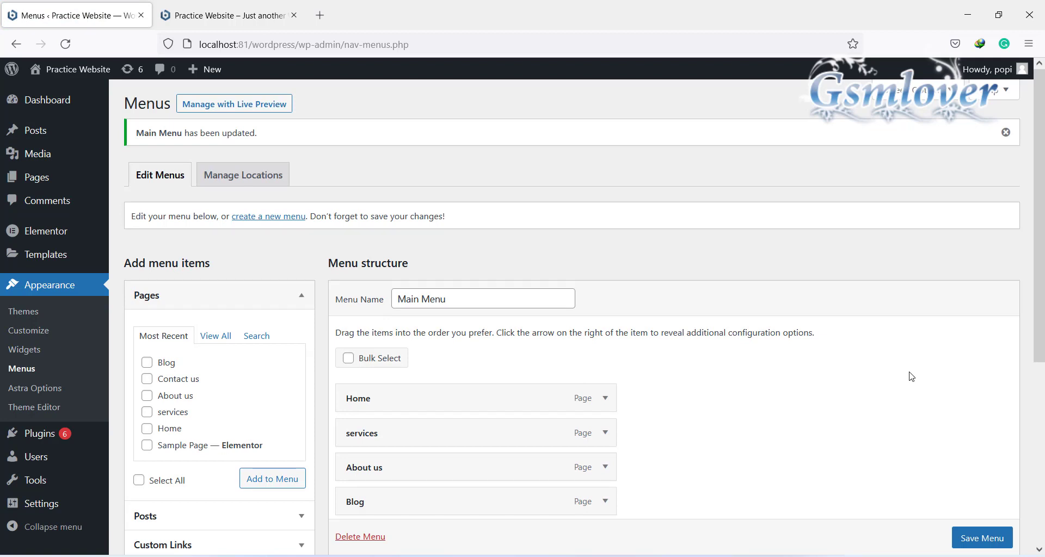
pyautogui.click(229, 15)
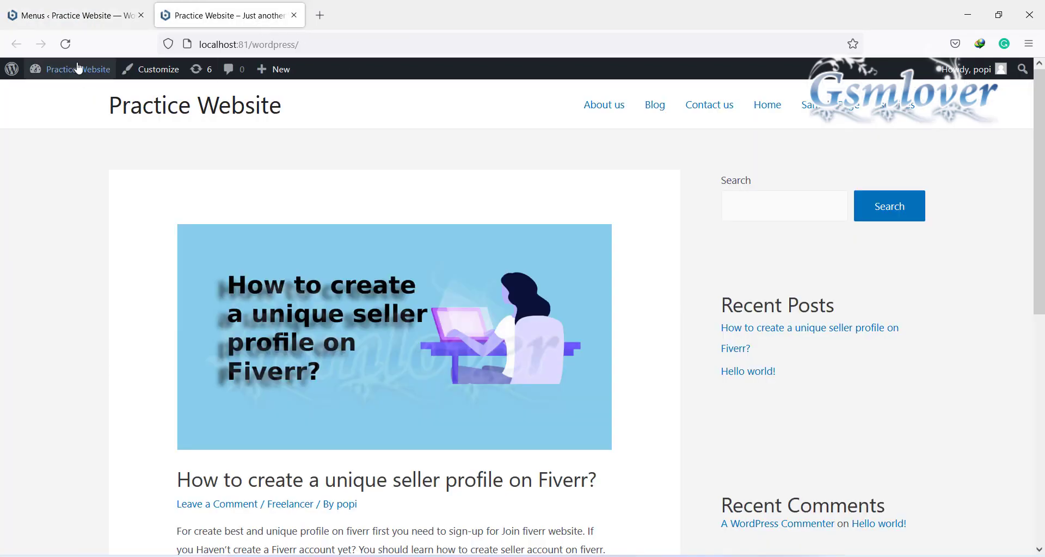
pyautogui.click(69, 47)
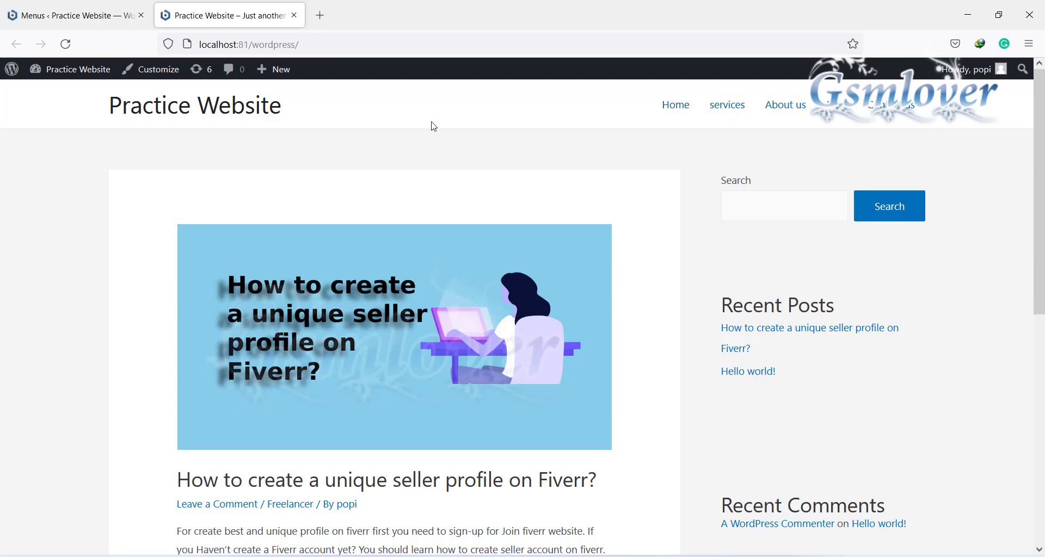
# Step: In the menu editor, make About us a sub item of services and save the menu
pyautogui.click(106, 20)
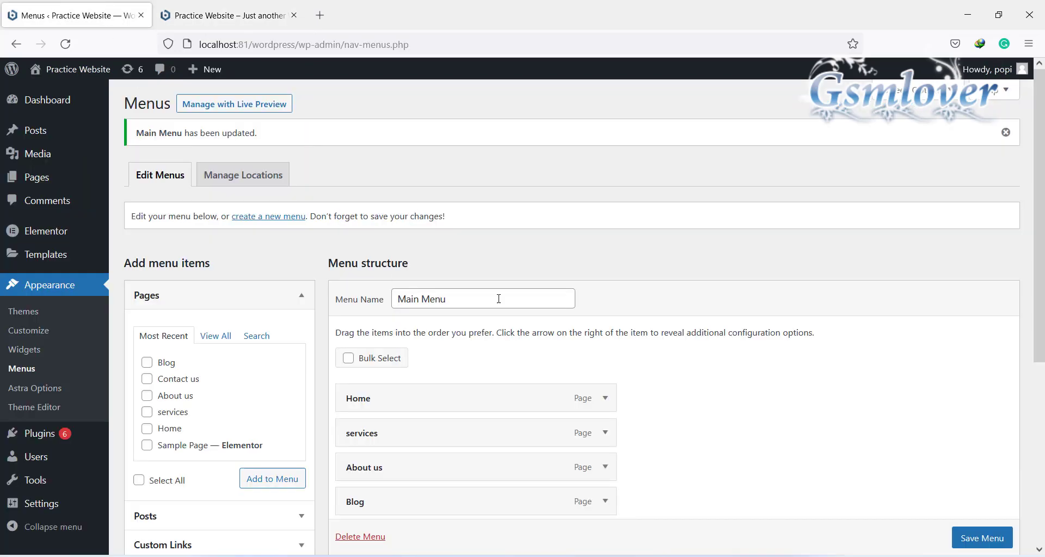
pyautogui.scroll(-3, 719, 395)
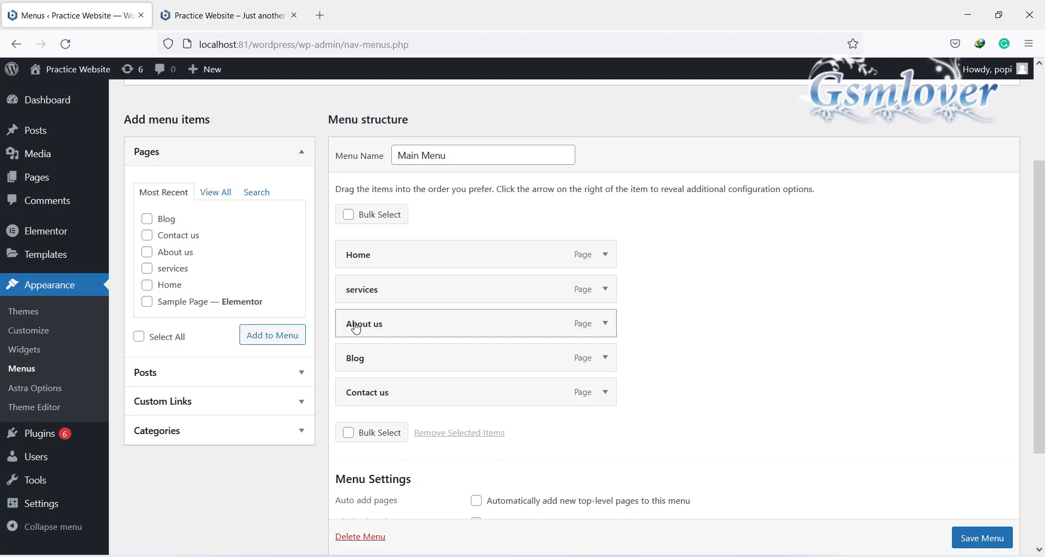
pyautogui.moveTo(356, 327); pyautogui.dragTo(383, 324)
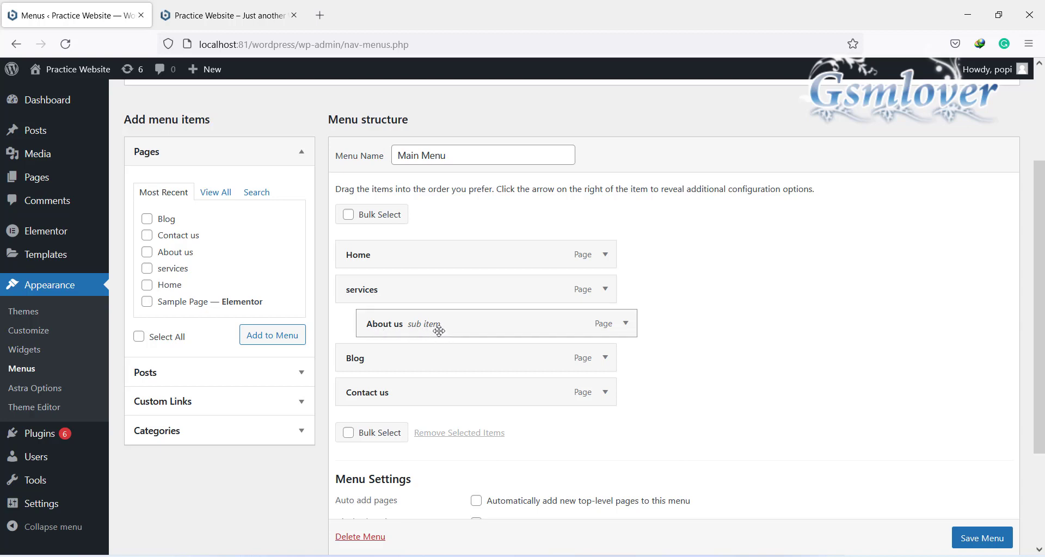
pyautogui.scroll(-1, 971, 539)
pyautogui.click(971, 539)
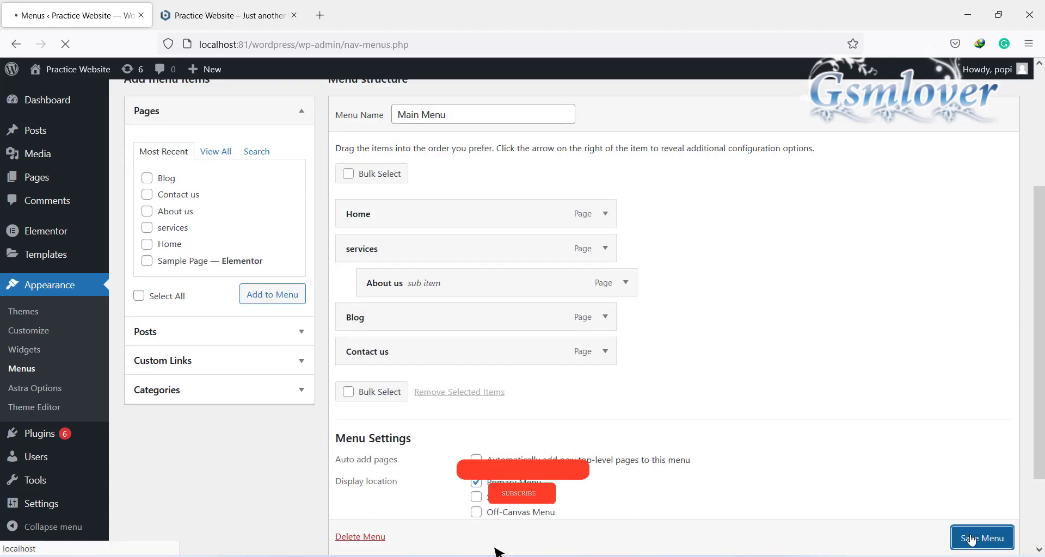
# Step: Reload the site's front page and examine the submenu under services in the header
pyautogui.click(272, 18)
pyautogui.click(65, 46)
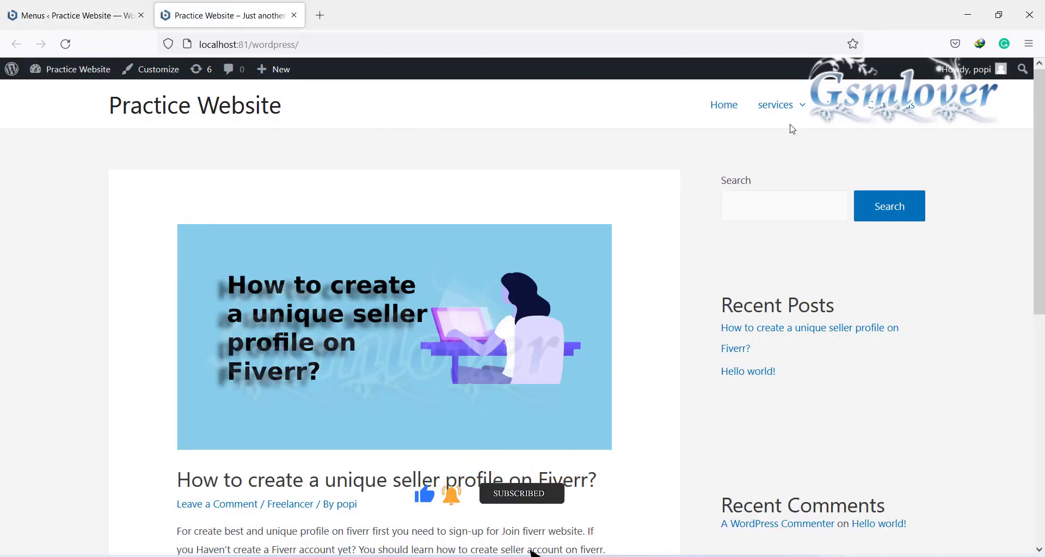
pyautogui.moveTo(795, 105)
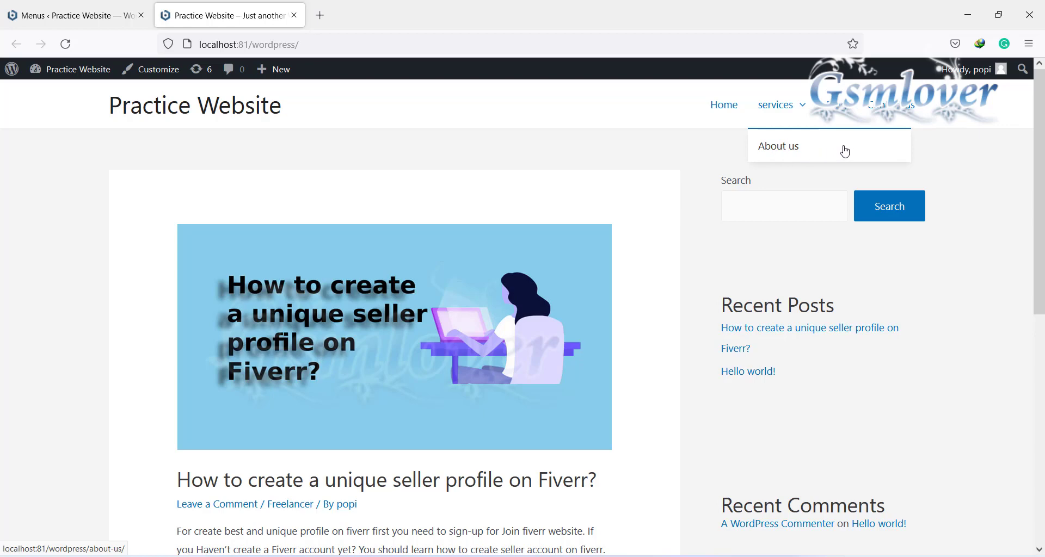
# Step: In the menu editor, nest Blog as a sub item beneath About us and save the menu
pyautogui.click(110, 14)
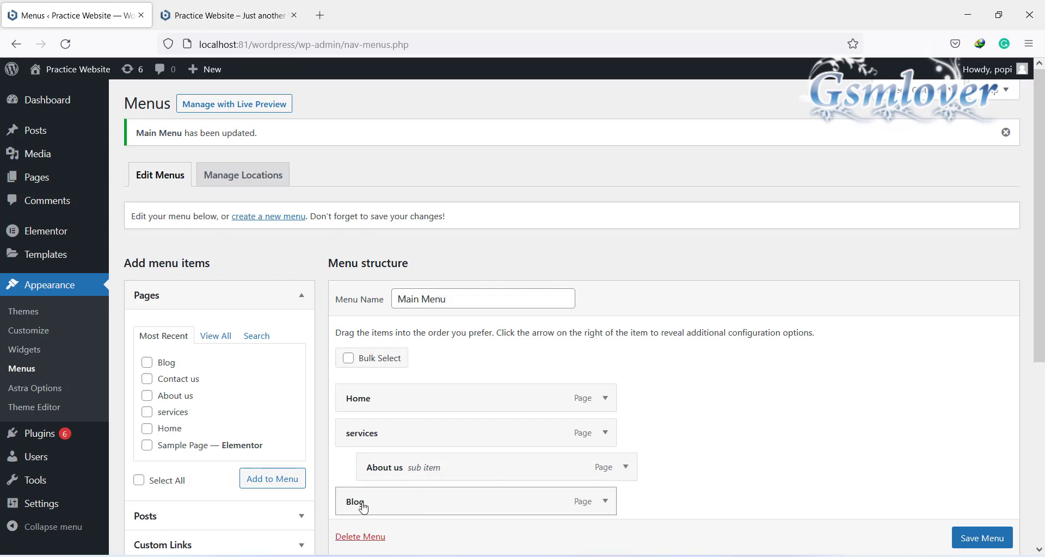
pyautogui.moveTo(363, 508); pyautogui.dragTo(428, 515)
pyautogui.scroll(-2, 761, 466)
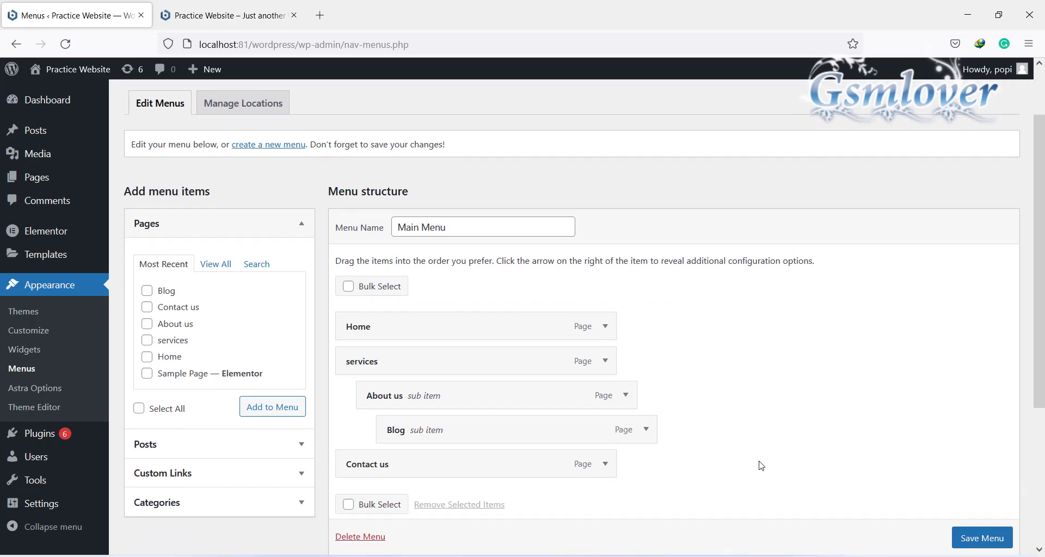
pyautogui.click(992, 541)
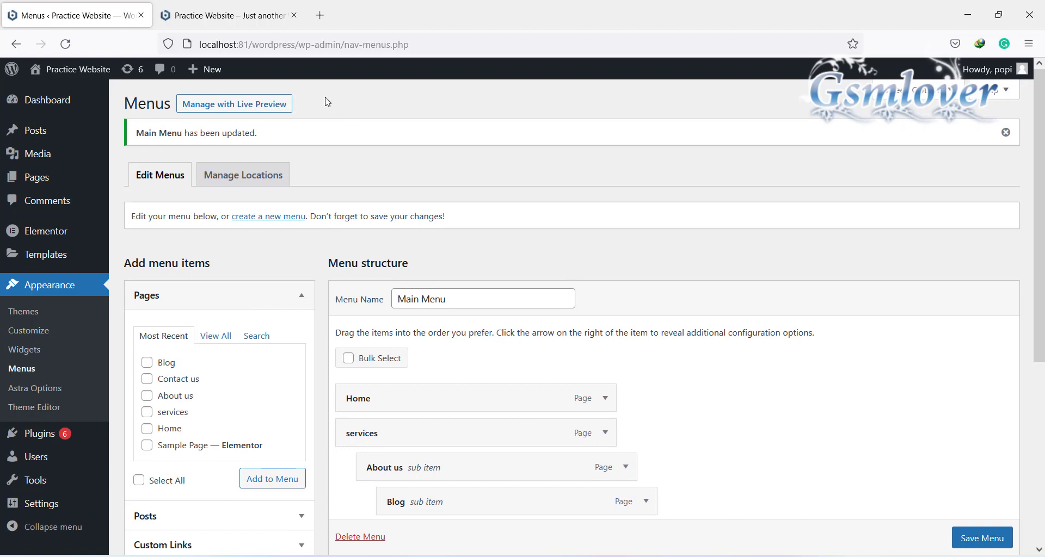
# Step: Reload the site's front page and examine the nested submenu under services and About us in the header
pyautogui.click(261, 18)
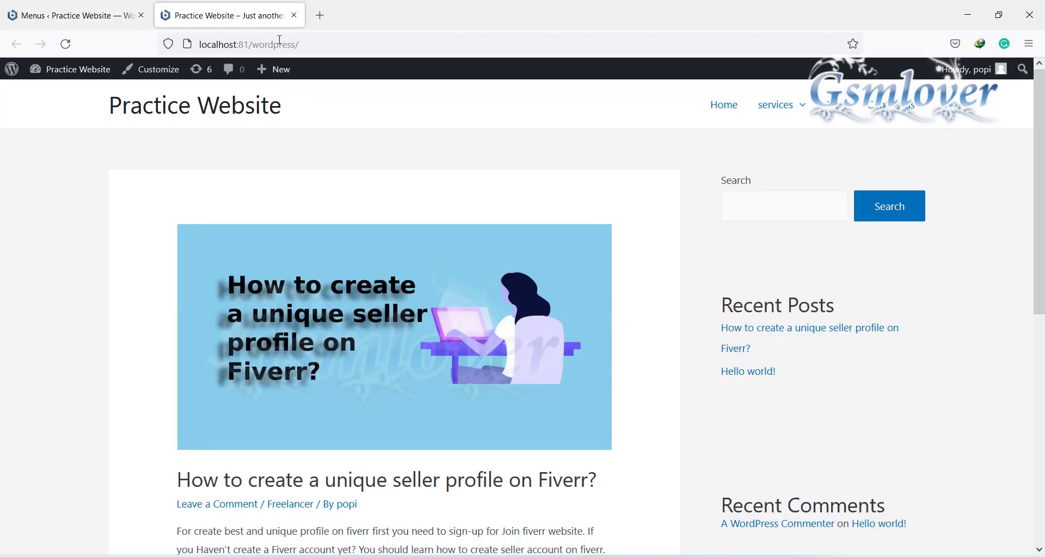
pyautogui.click(65, 44)
pyautogui.moveTo(842, 109)
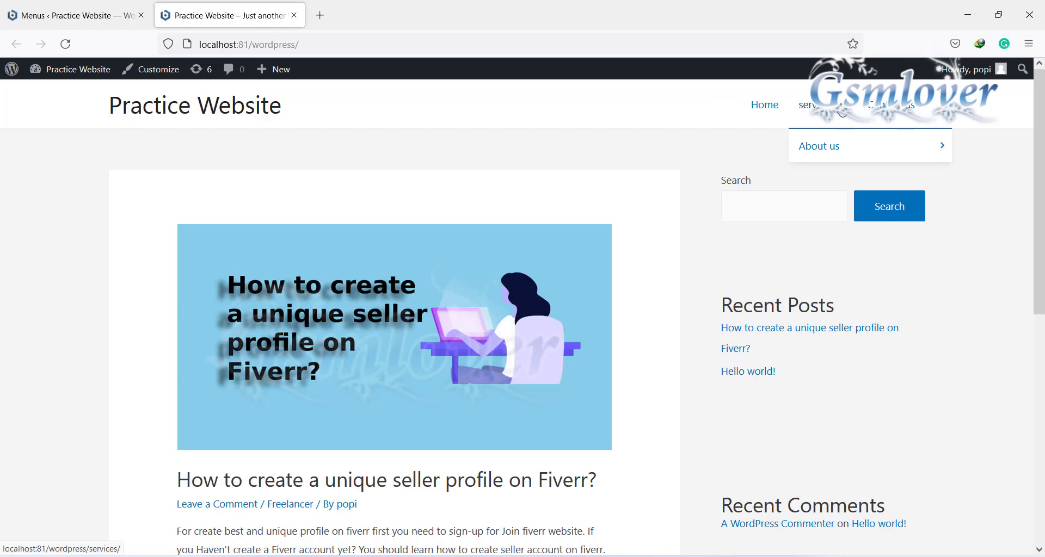
pyautogui.moveTo(834, 158)
# Step: In the menu editor, move About us and Blog back to top-level items and save the menu
pyautogui.click(88, 17)
pyautogui.scroll(-3, 654, 419)
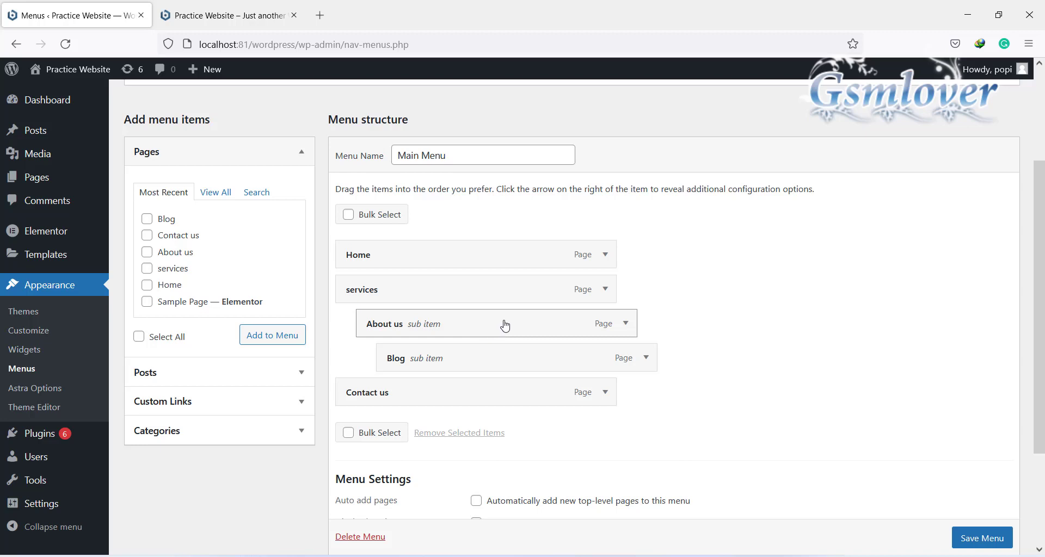
pyautogui.moveTo(381, 325); pyautogui.dragTo(354, 325)
pyautogui.moveTo(424, 361)
pyautogui.mouseDown()
pyautogui.moveTo(392, 357)
pyautogui.moveTo(403, 359)
pyautogui.mouseUp()
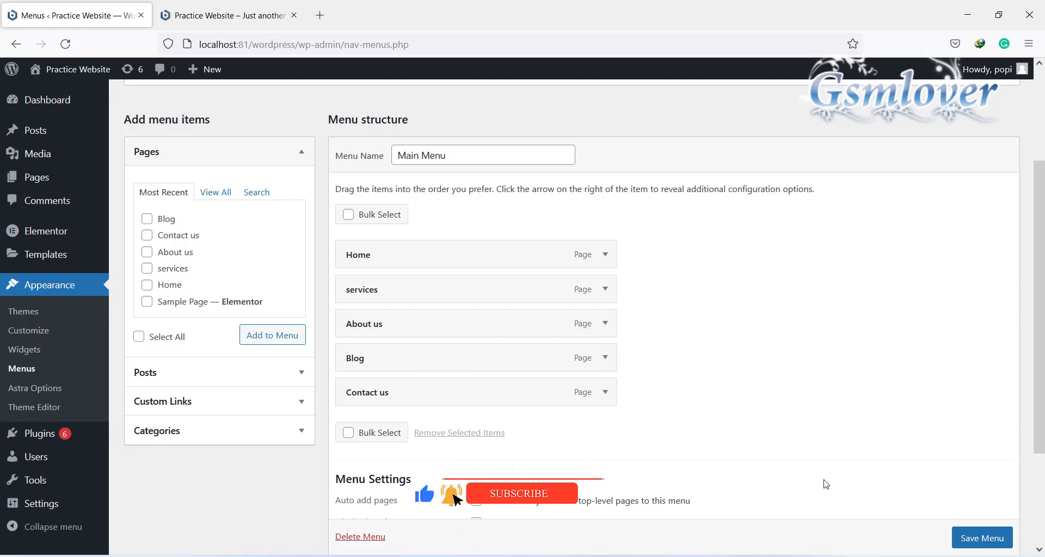
pyautogui.click(974, 539)
# Step: Add the post "How to create a unique seller profile on Fiverr?" to Main Menu
pyautogui.scroll(-3, 975, 539)
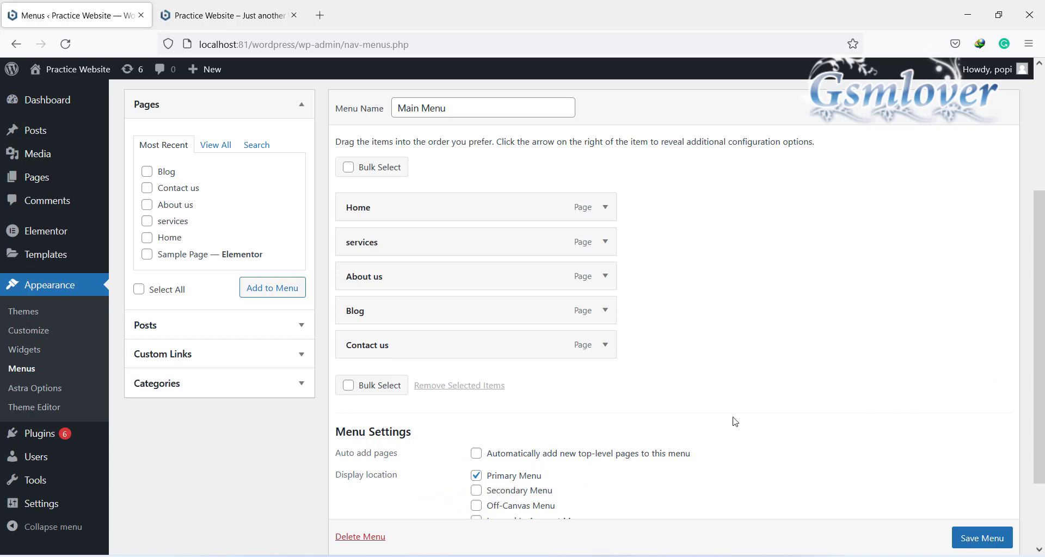
pyautogui.click(301, 328)
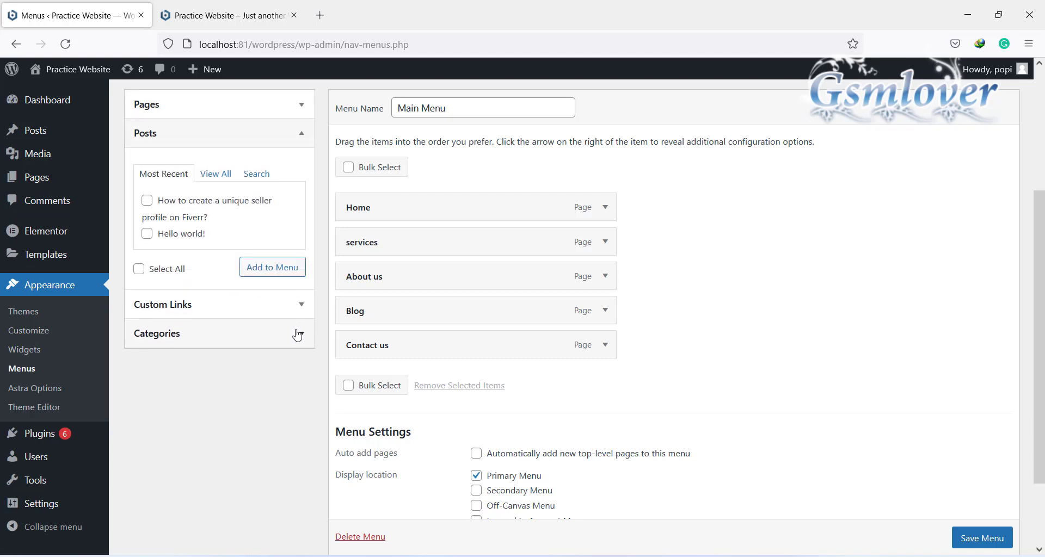
pyautogui.click(147, 202)
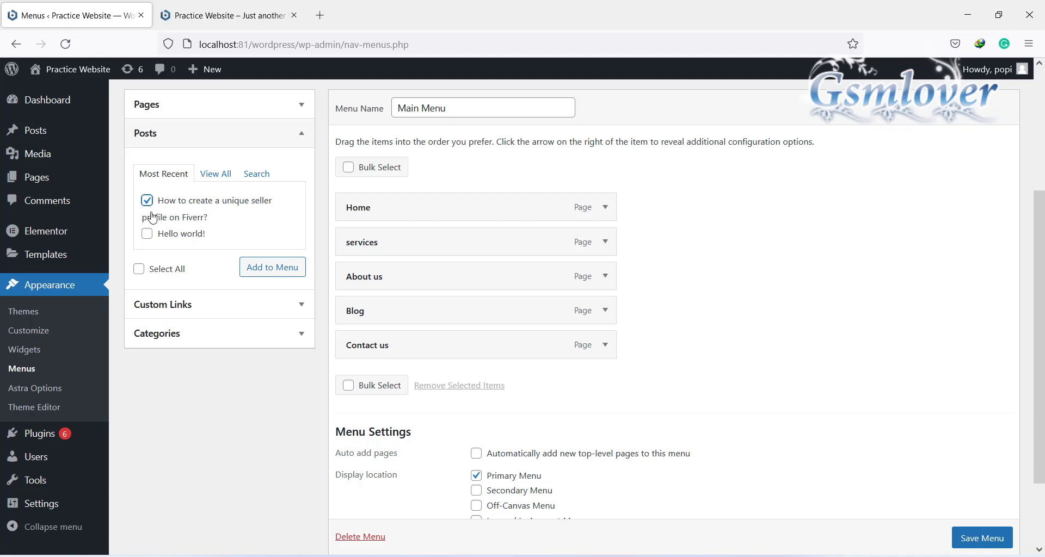
pyautogui.click(277, 267)
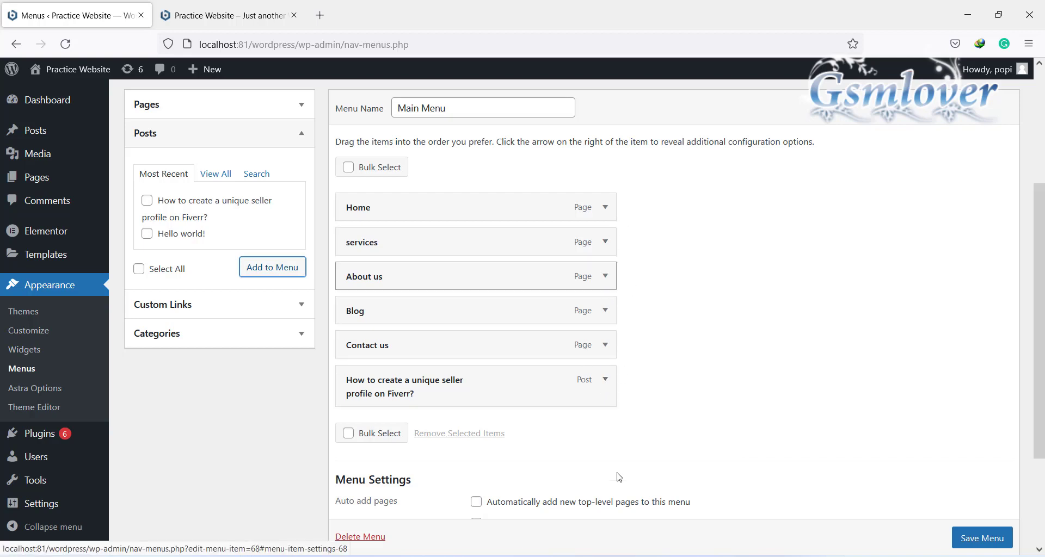
# Step: Change the navigation label of the added post's menu item to "Post"
pyautogui.click(606, 382)
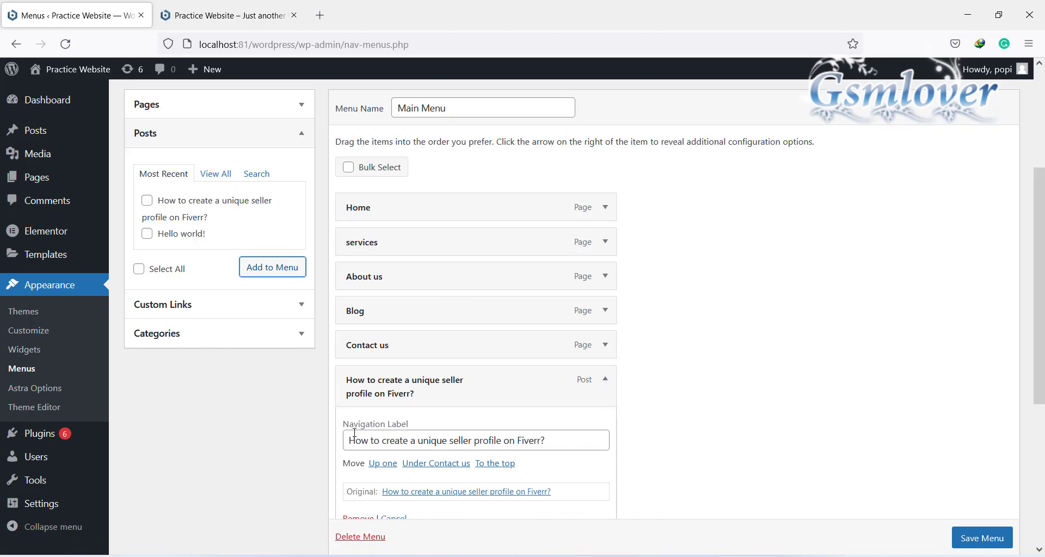
pyautogui.moveTo(576, 443); pyautogui.dragTo(330, 440)
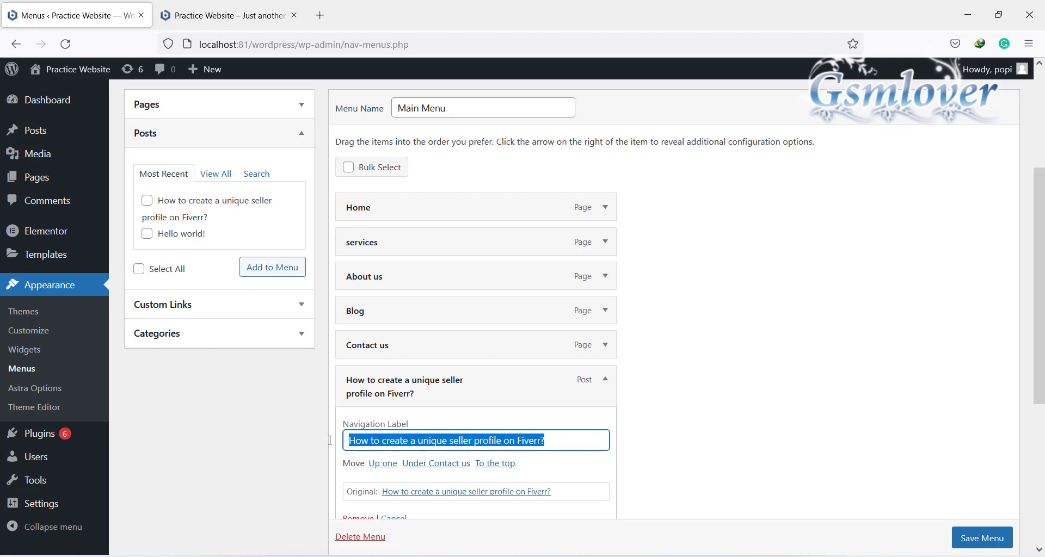
pyautogui.write('Post')
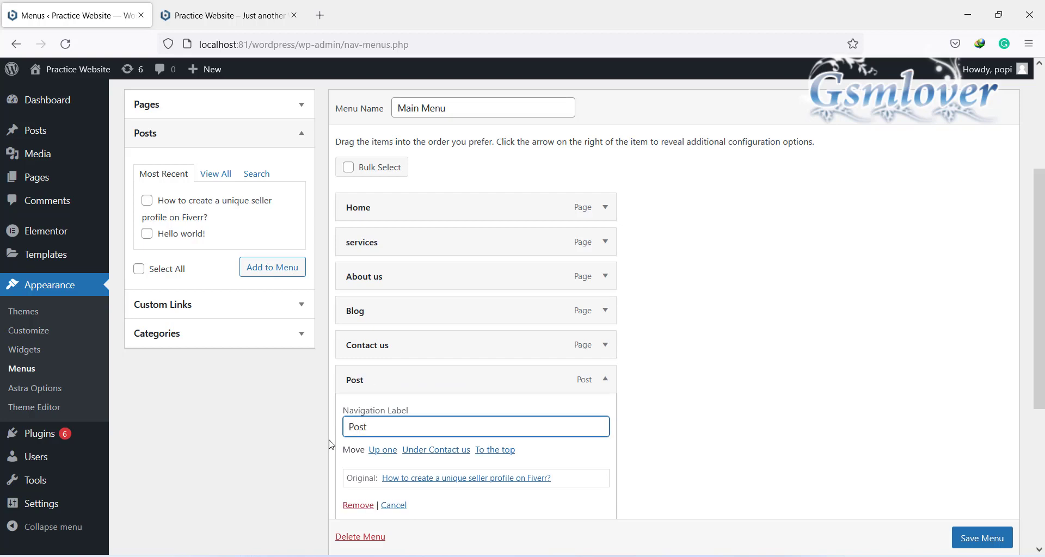
pyautogui.click(605, 379)
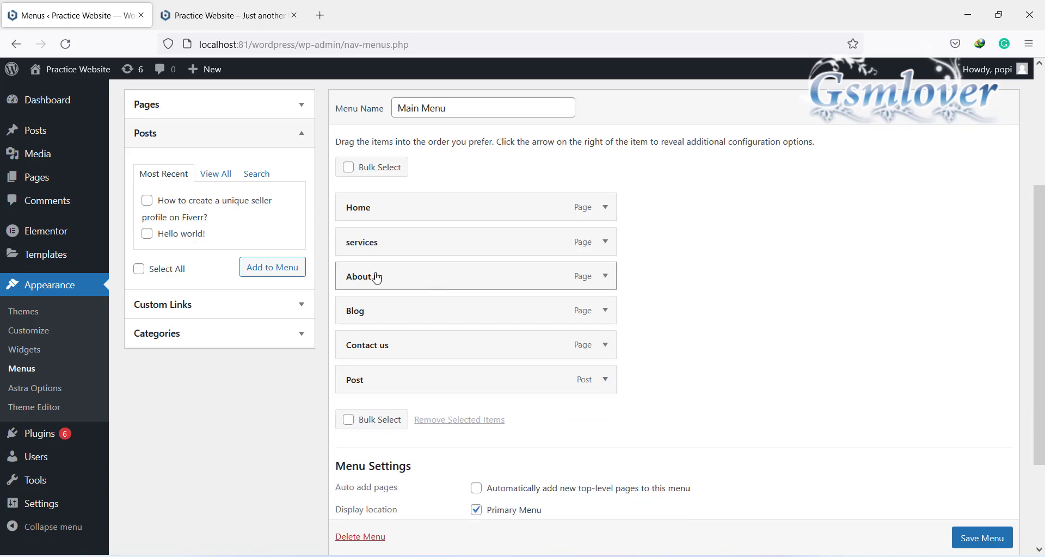
# Step: Shorten the navigation label of the About us menu item to "About"
pyautogui.click(605, 278)
pyautogui.click(398, 321)
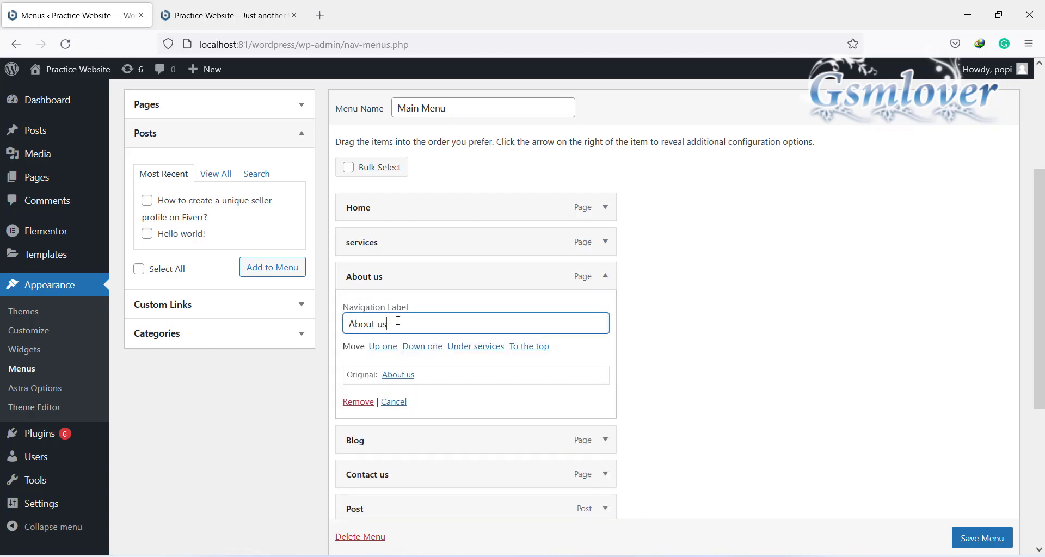
pyautogui.press('BackSpace')
pyautogui.press('BackSpace')
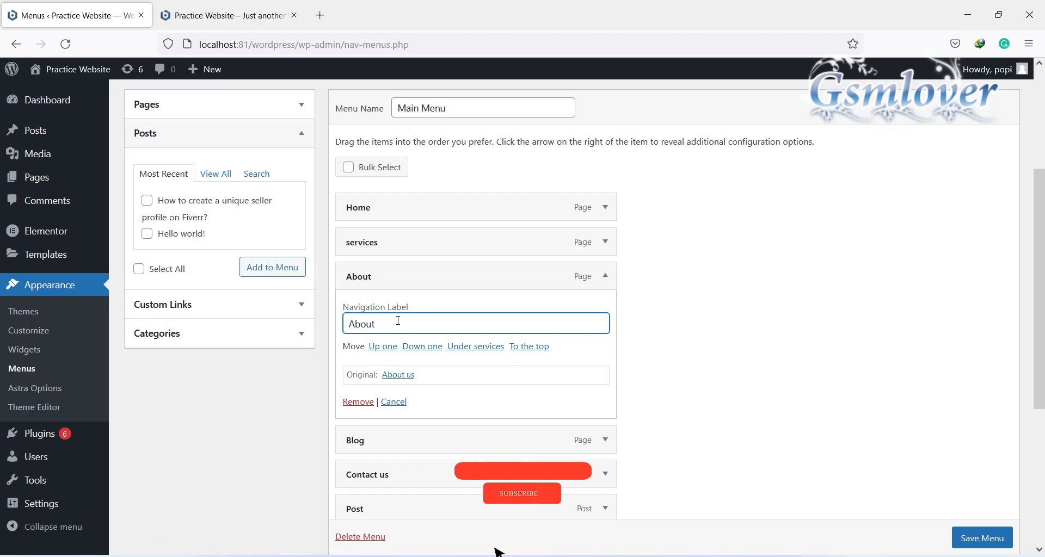
pyautogui.click(605, 278)
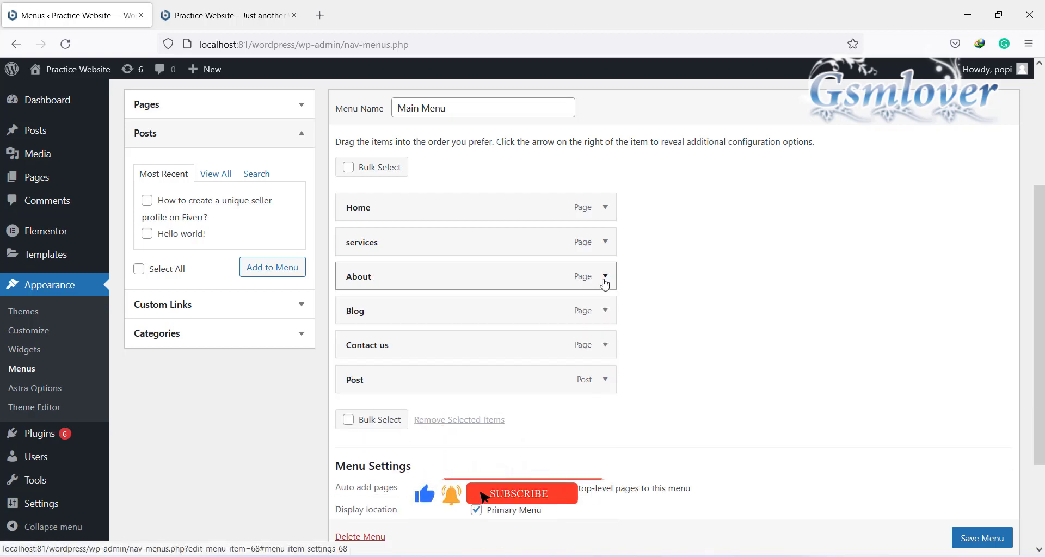
# Step: Shorten the navigation label of the Contact us menu item to "Contact"
pyautogui.click(605, 345)
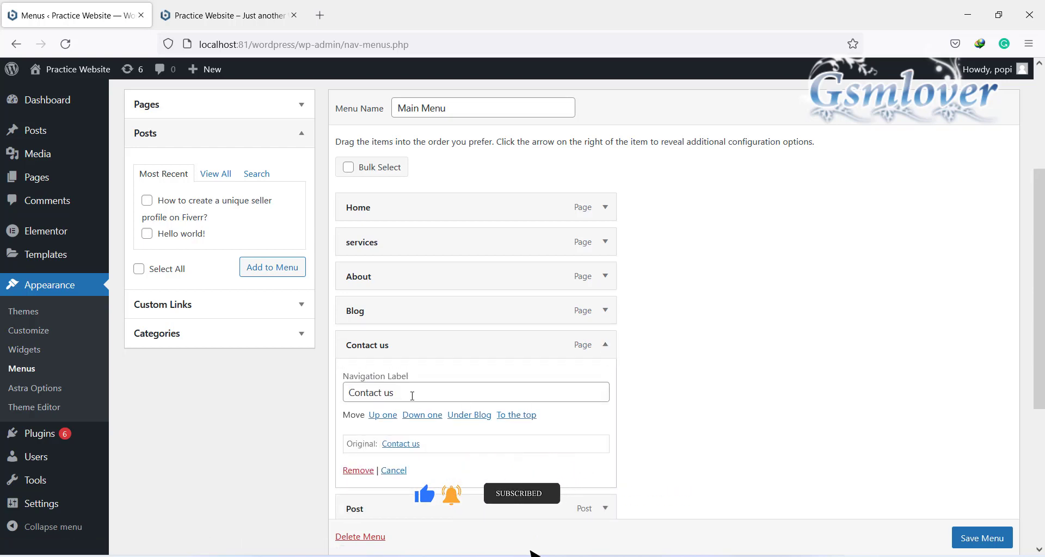
pyautogui.moveTo(402, 394); pyautogui.dragTo(387, 391)
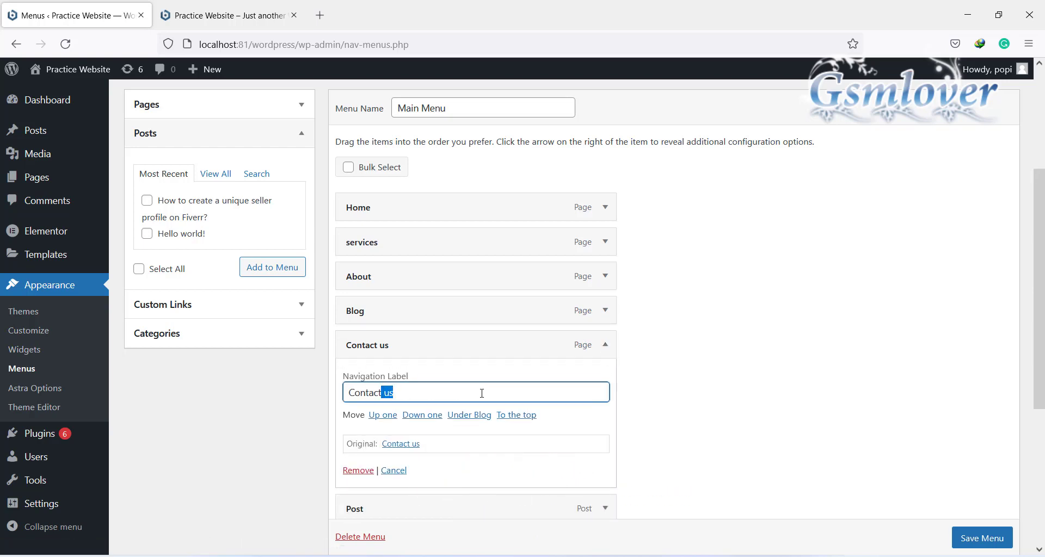
pyautogui.press('BackSpace')
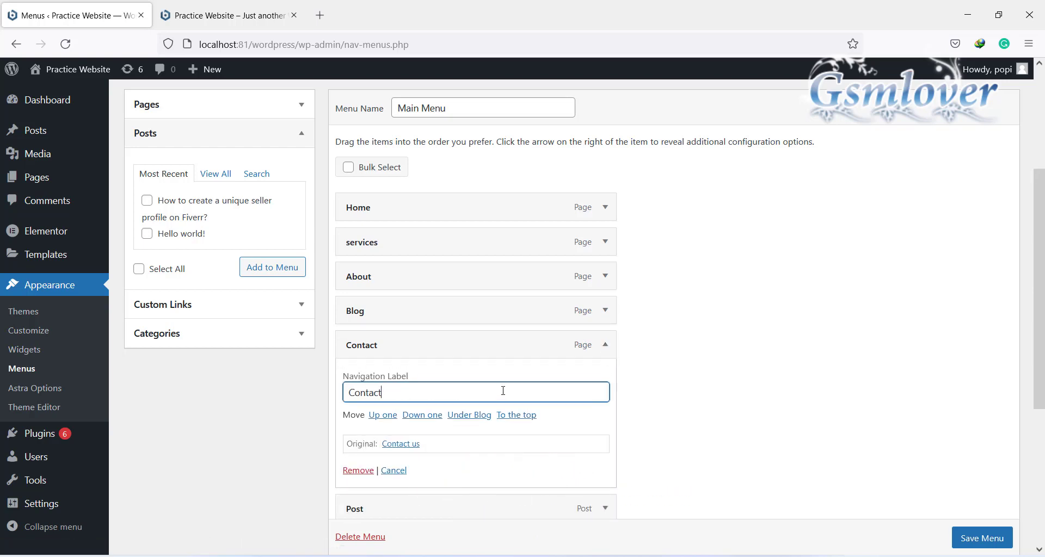
pyautogui.click(604, 346)
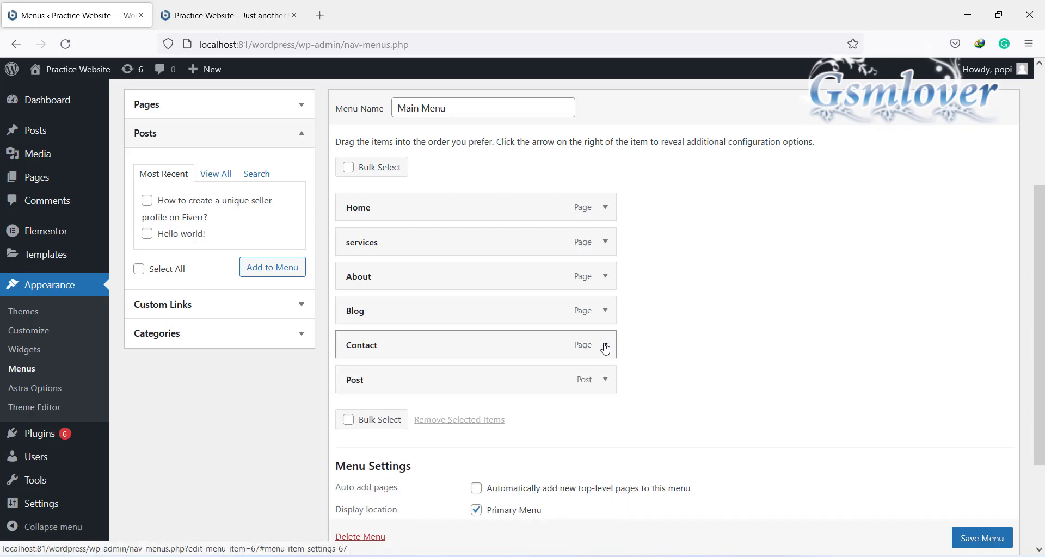
# Step: Save the menu and reload the site's front page to check the renamed items in the header navigation
pyautogui.click(989, 540)
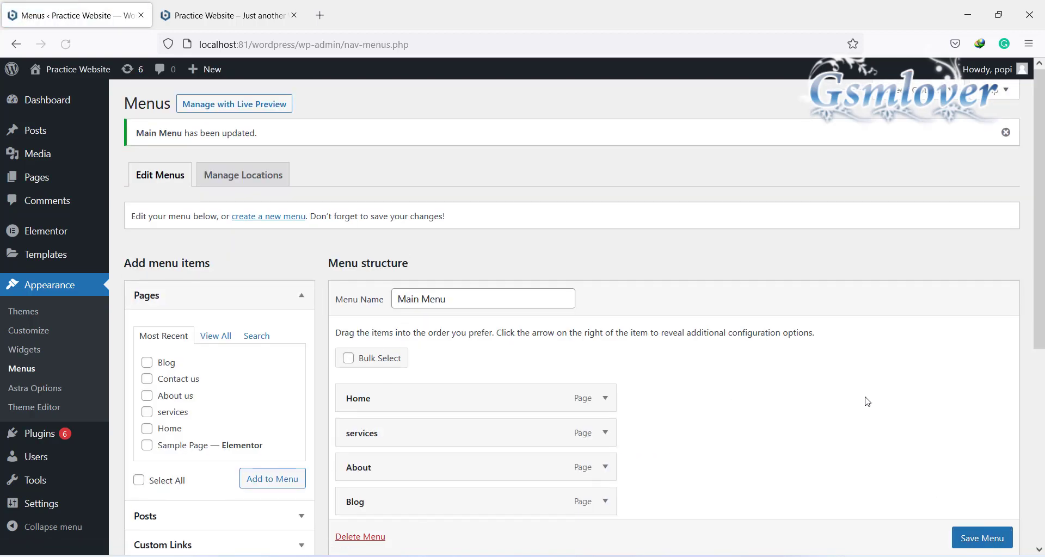
pyautogui.click(259, 17)
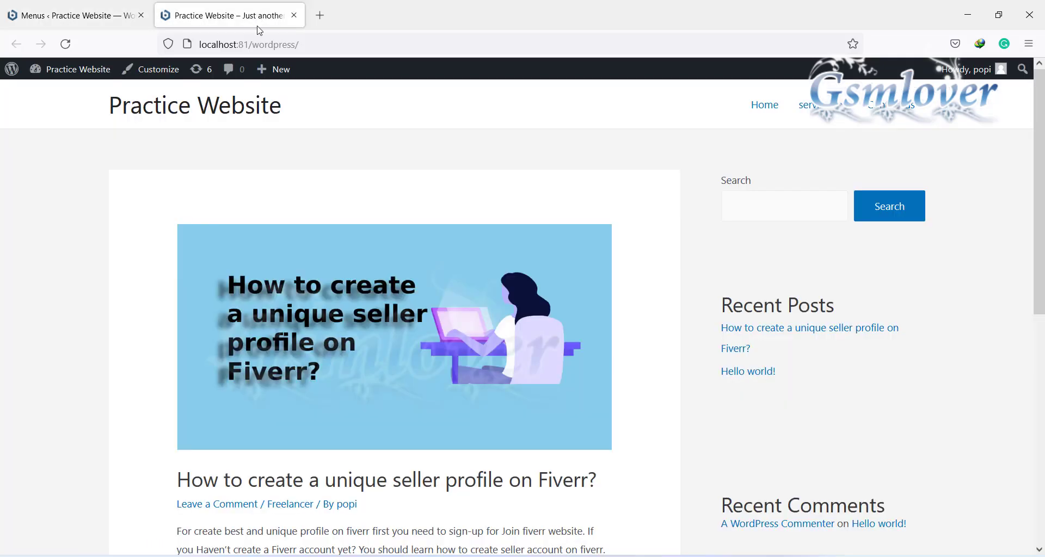
pyautogui.click(67, 45)
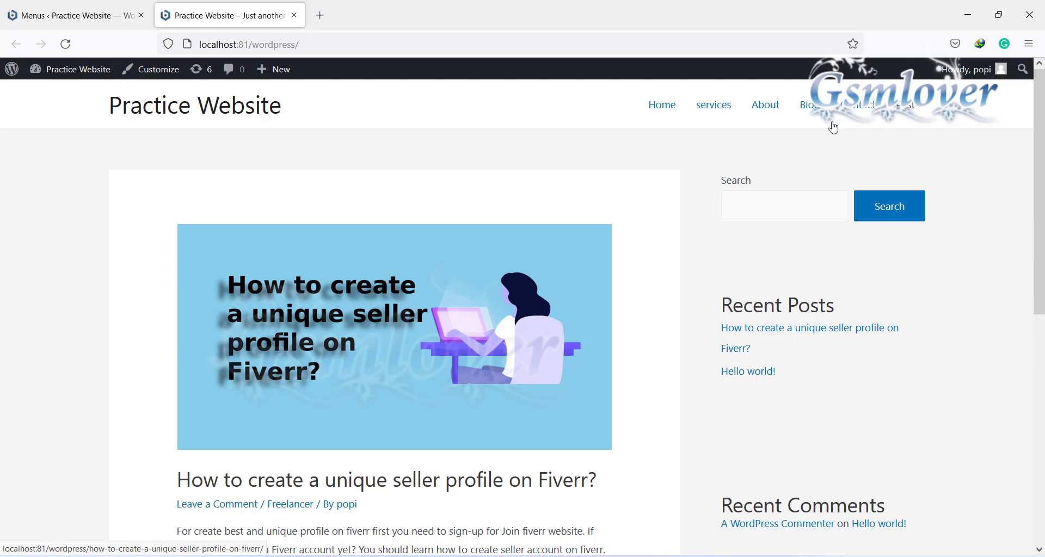
pyautogui.click(83, 17)
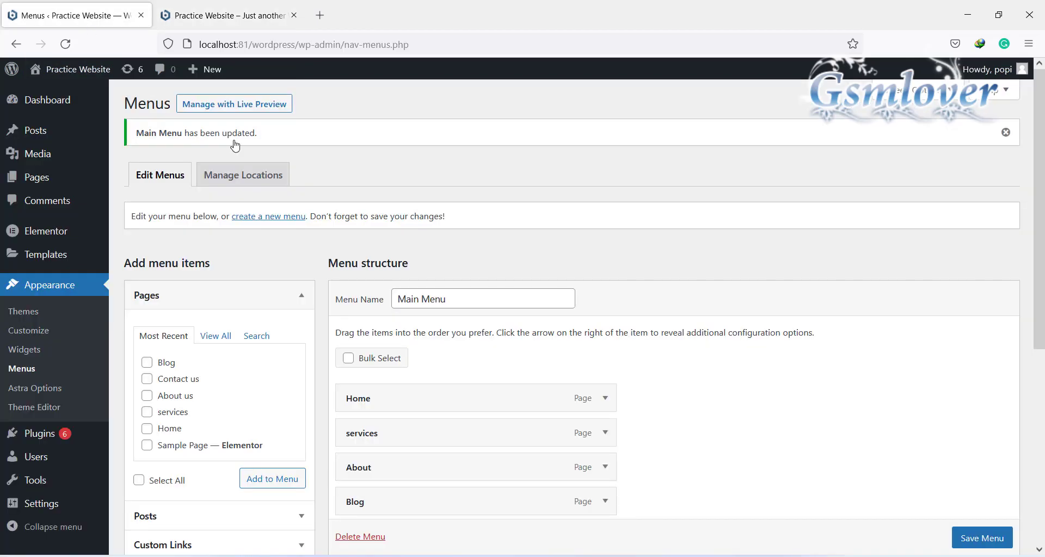
pyautogui.scroll(-4, 733, 380)
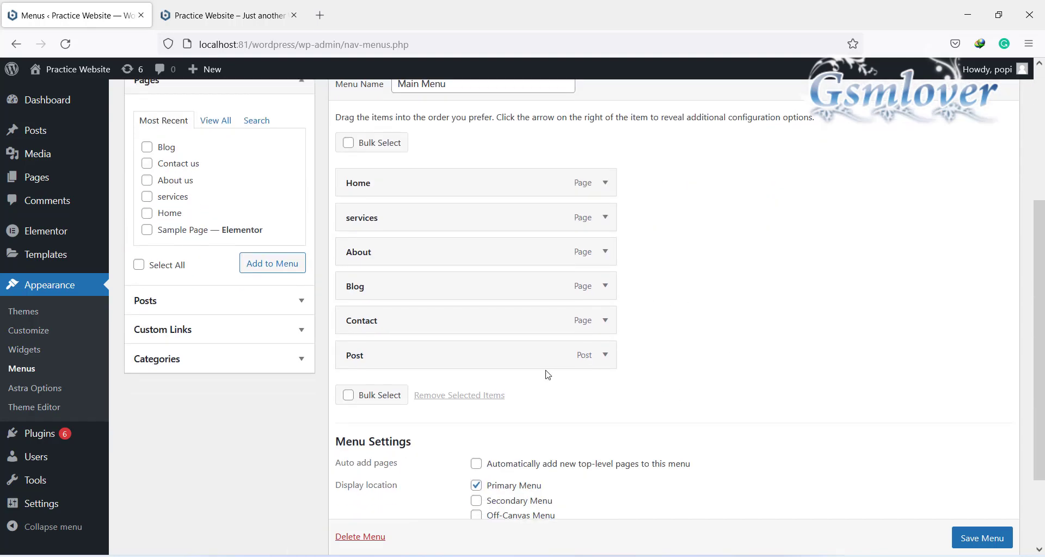
pyautogui.click(300, 331)
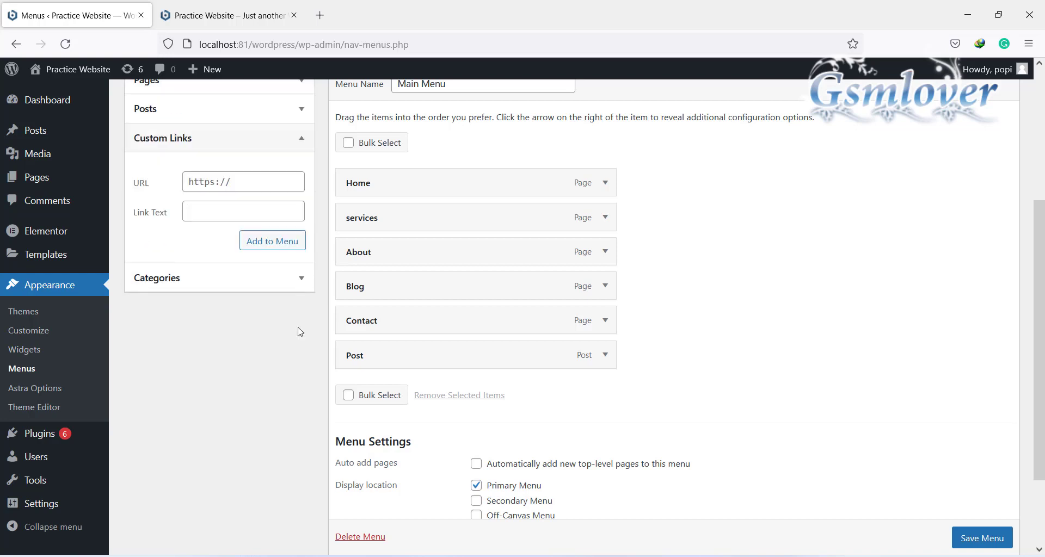
pyautogui.scroll(3, 178, 414)
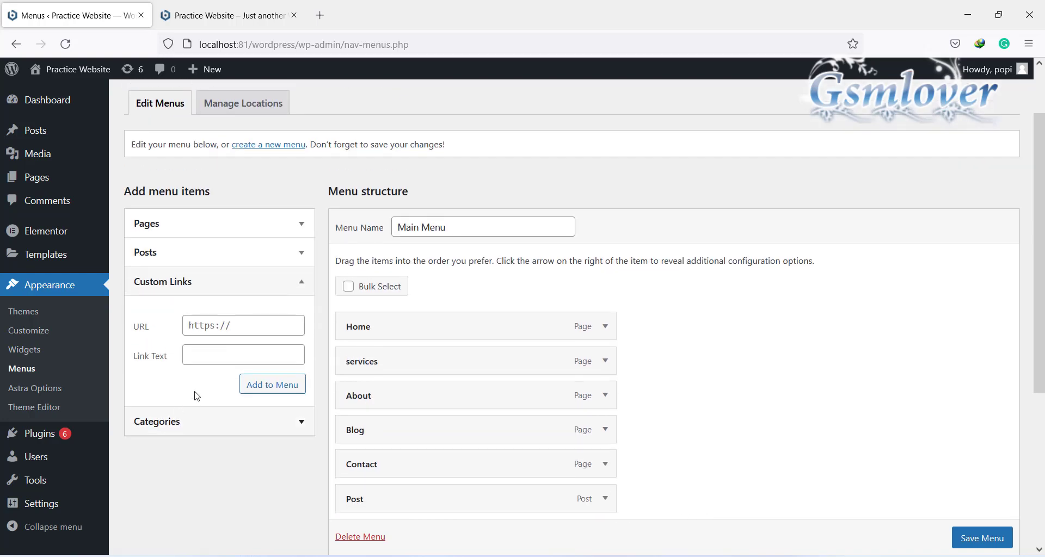
pyautogui.click(263, 326)
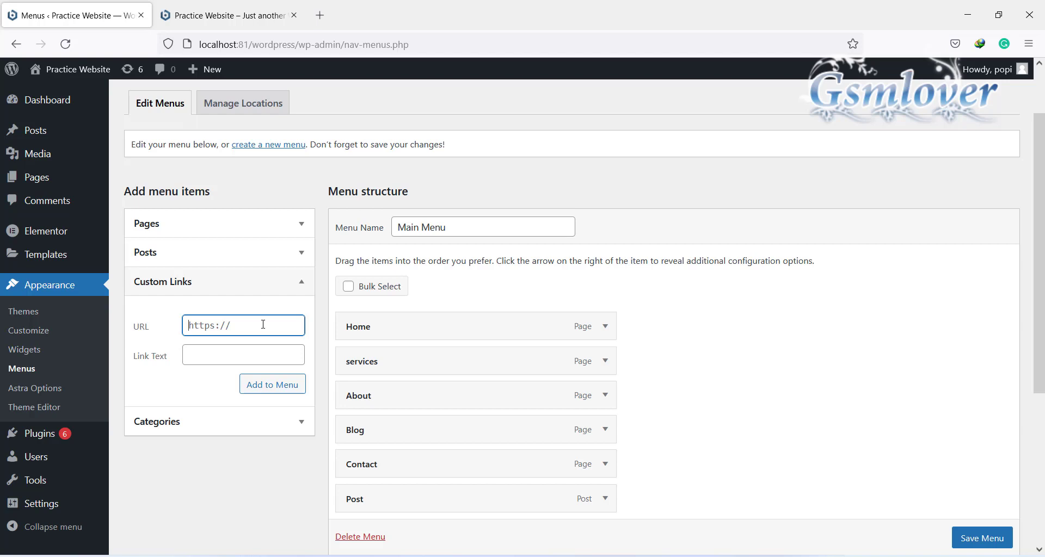
pyautogui.write('https://facebook.com')
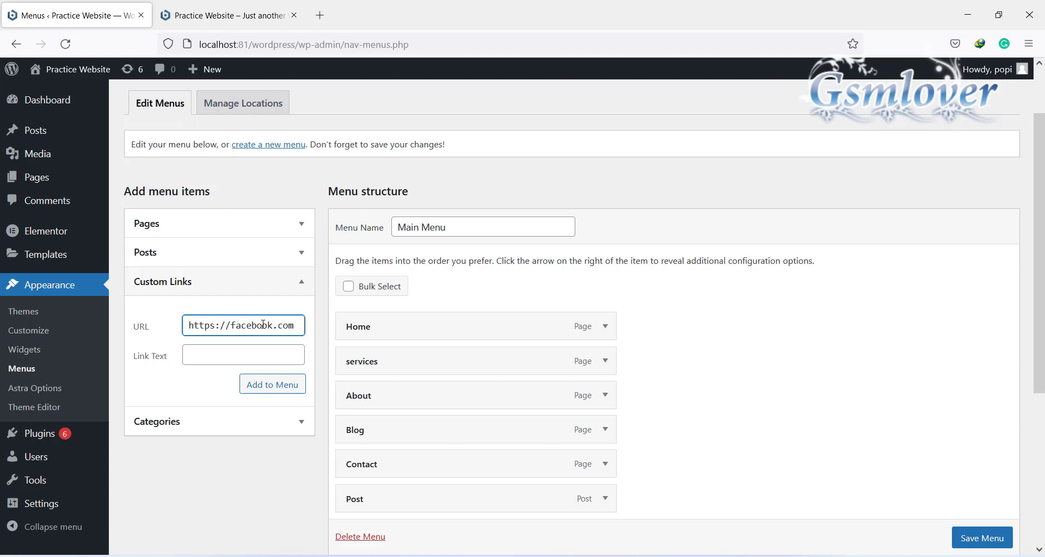
pyautogui.click(252, 355)
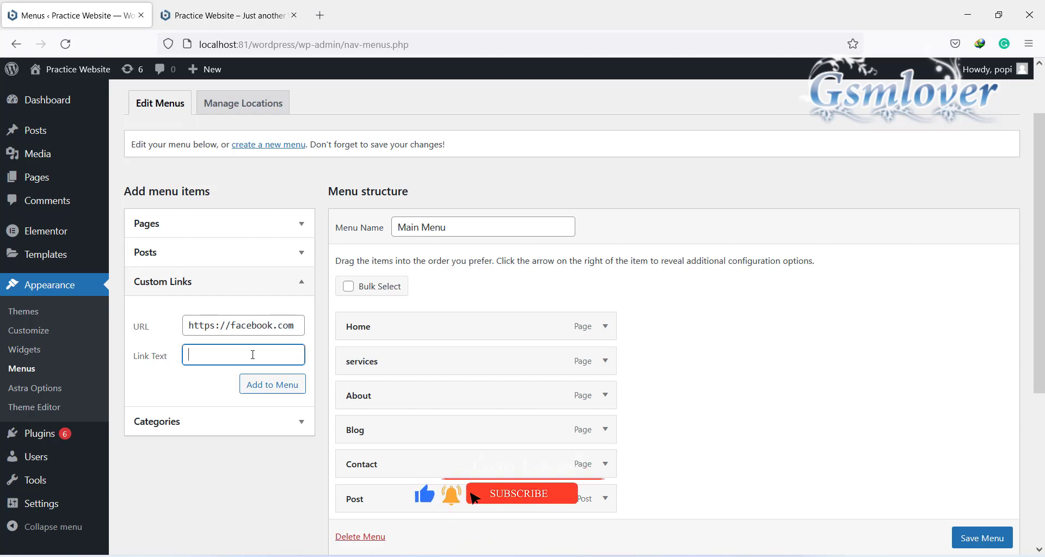
pyautogui.write('Fac')
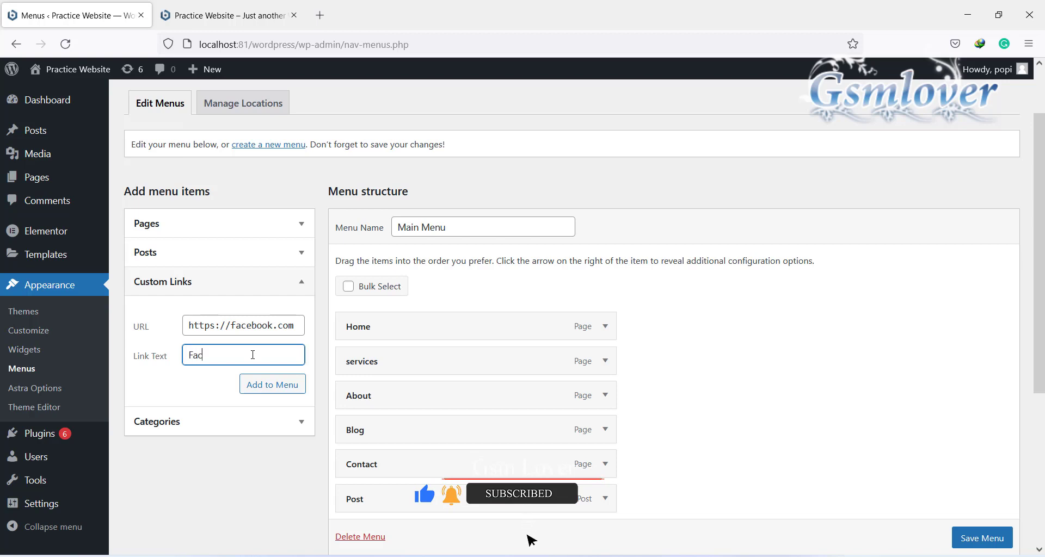
pyautogui.write('ebook')
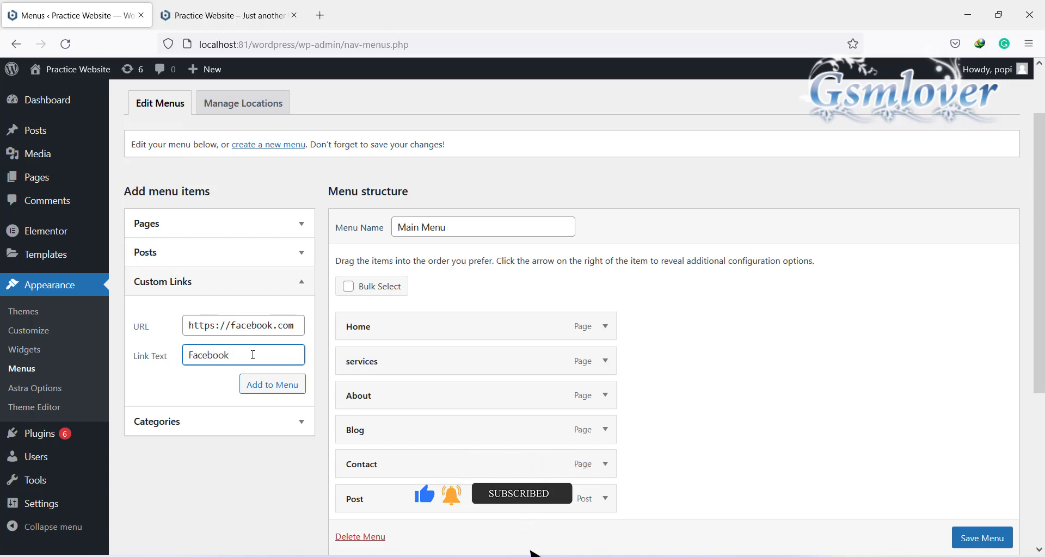
pyautogui.click(272, 385)
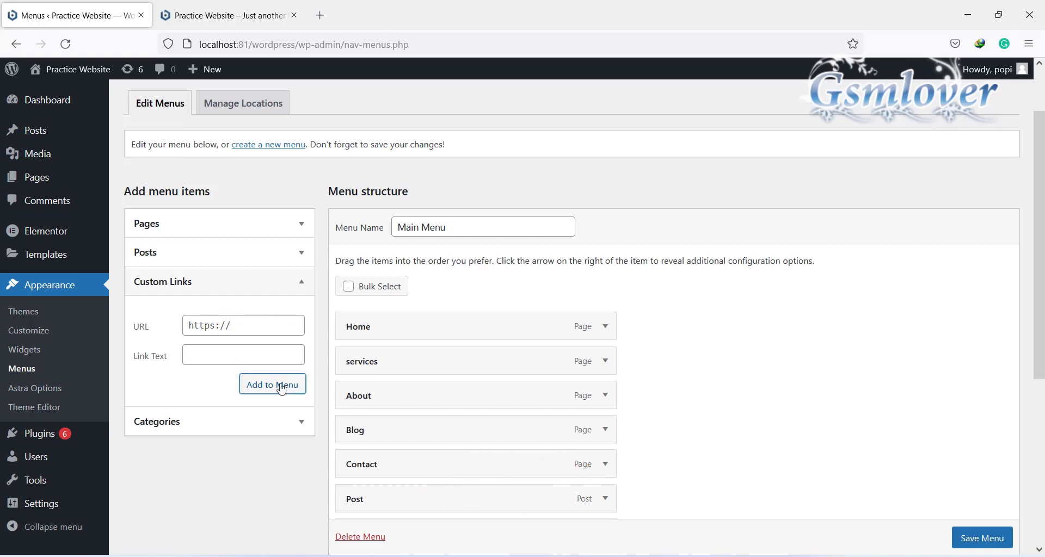
# Step: Save the menu and reload the site's front page to check the Facebook link in the header navigation
pyautogui.scroll(-3, 710, 396)
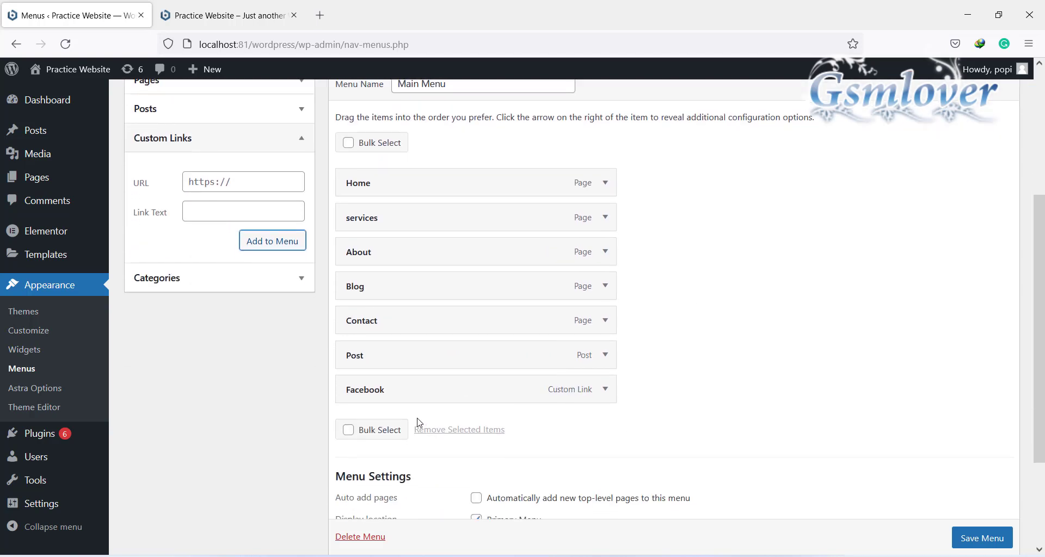
pyautogui.scroll(-1, 995, 539)
pyautogui.click(995, 539)
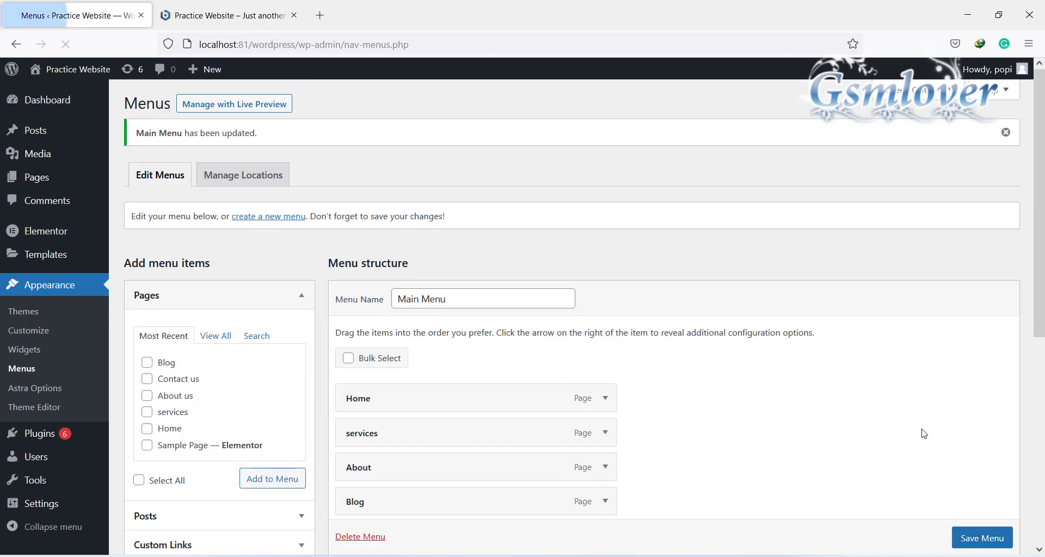
pyautogui.click(253, 13)
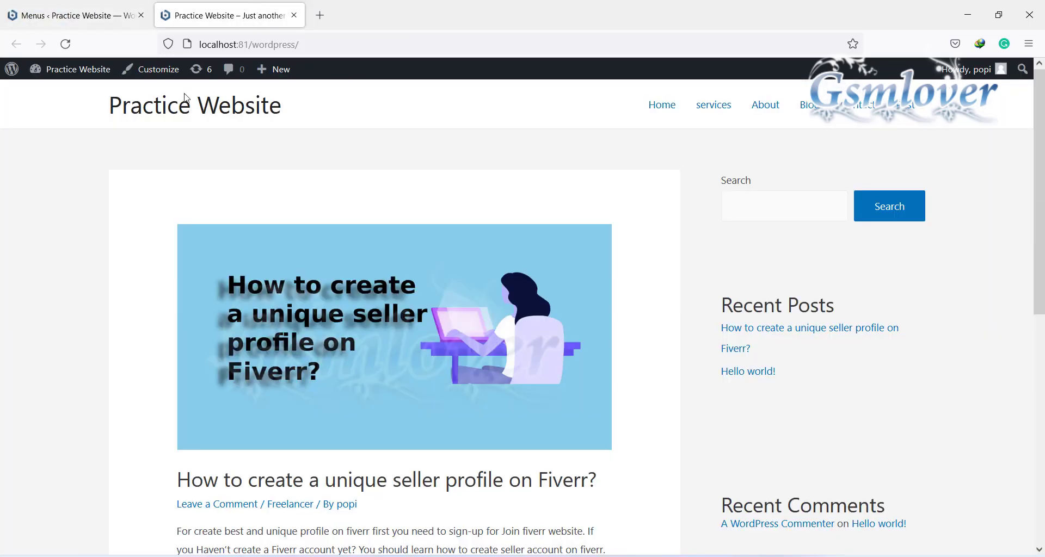
pyautogui.click(66, 44)
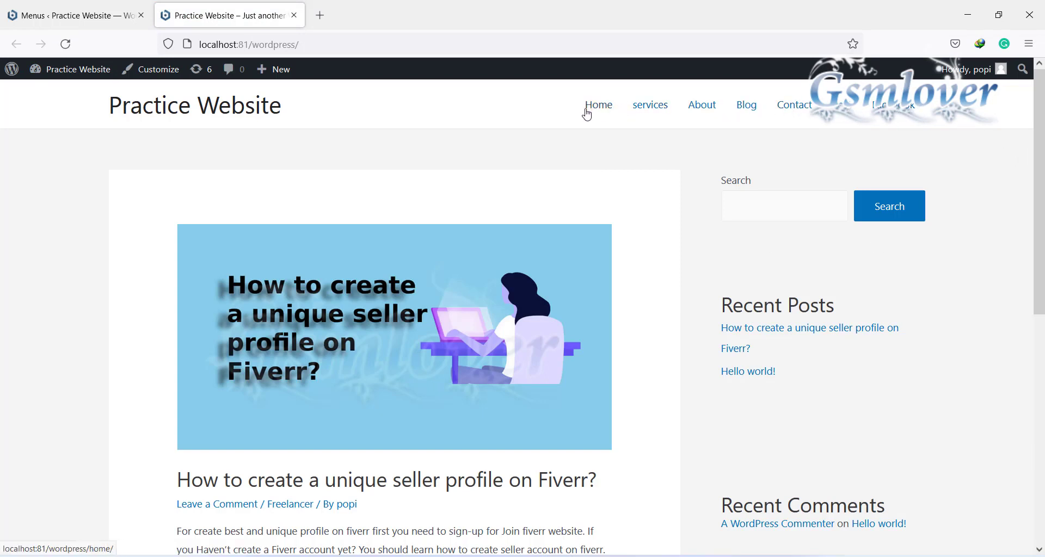
# Step: Back in the menu editor, add the Freelancer, News and Sport categories to Main Menu
pyautogui.click(92, 20)
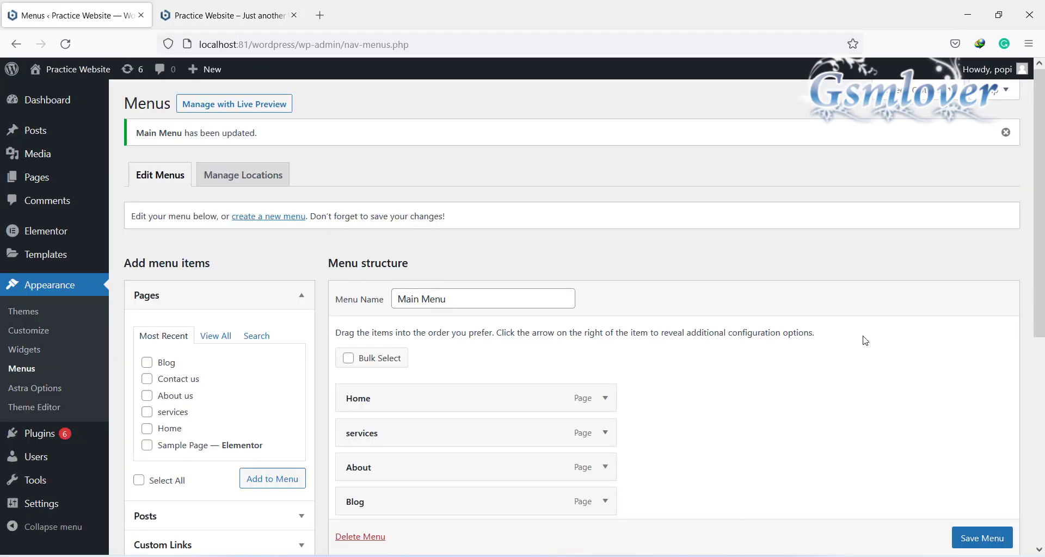
pyautogui.scroll(-4, 706, 379)
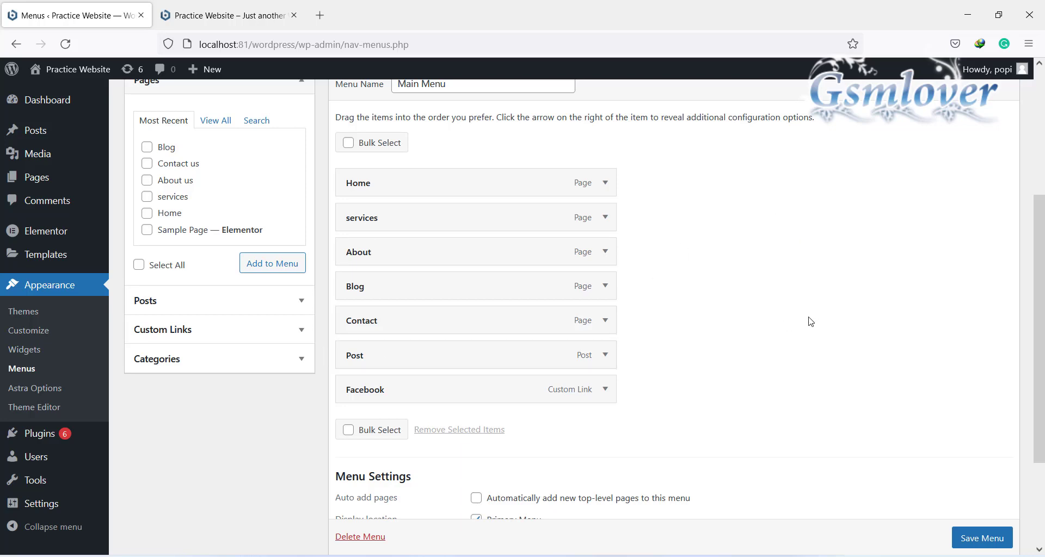
pyautogui.click(301, 361)
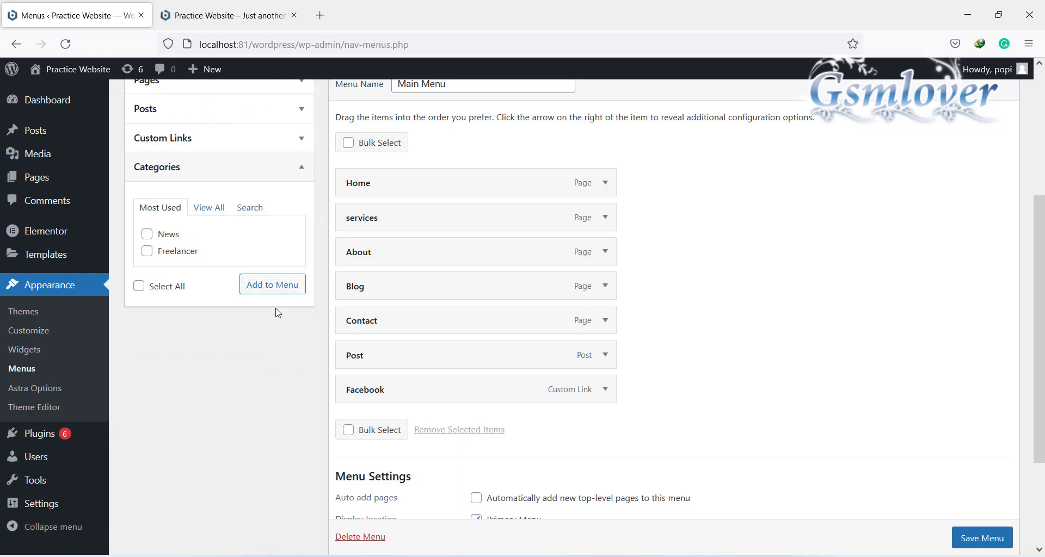
pyautogui.click(209, 209)
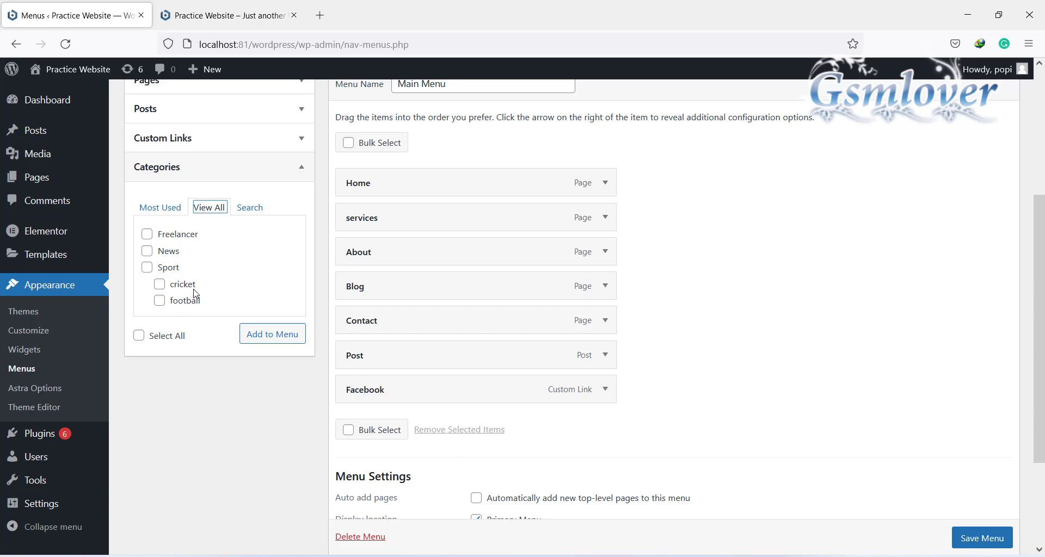
pyautogui.click(147, 235)
pyautogui.click(147, 253)
pyautogui.click(146, 271)
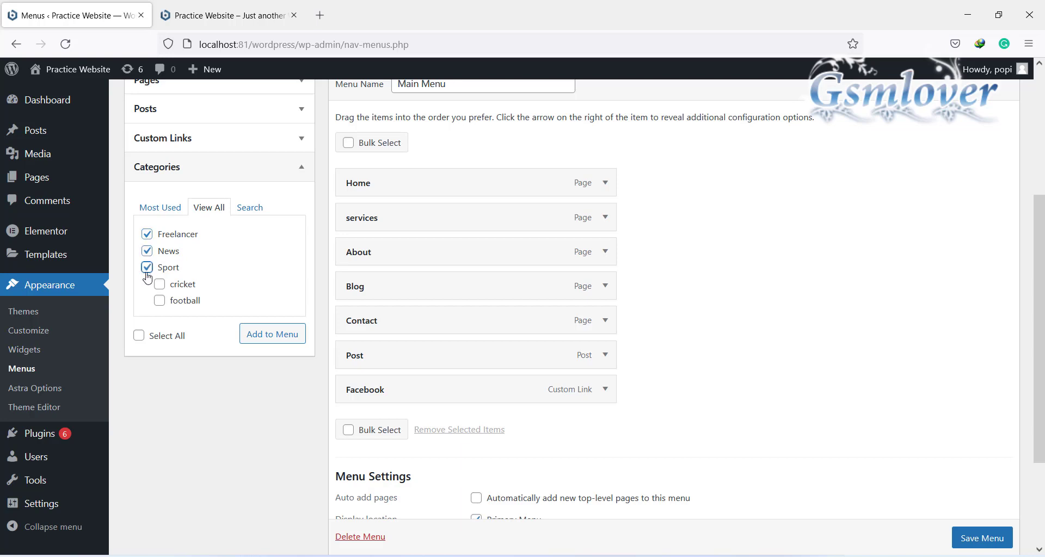
pyautogui.click(287, 335)
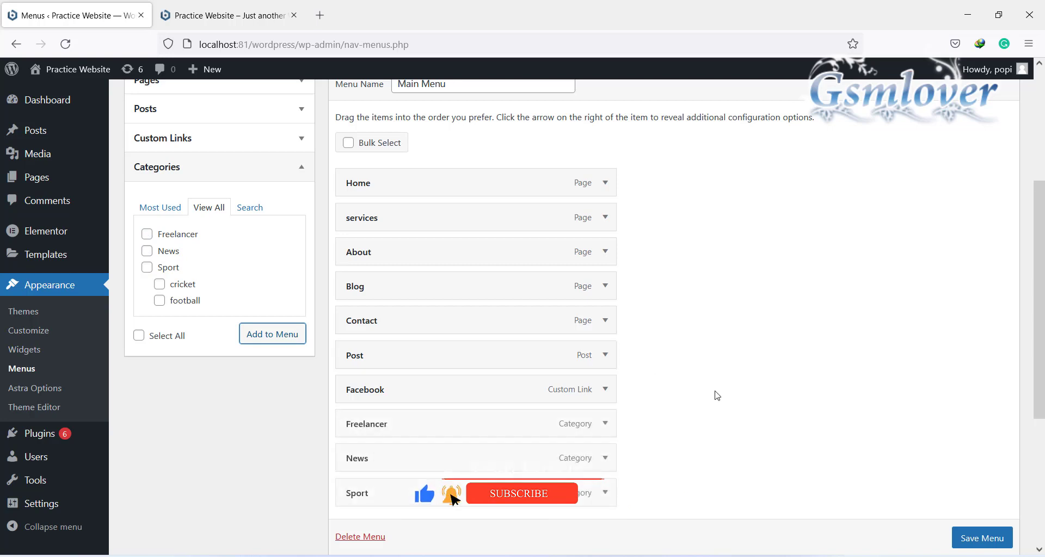
# Step: Add the cricket and football subcategories to Main Menu
pyautogui.scroll(-3, 716, 394)
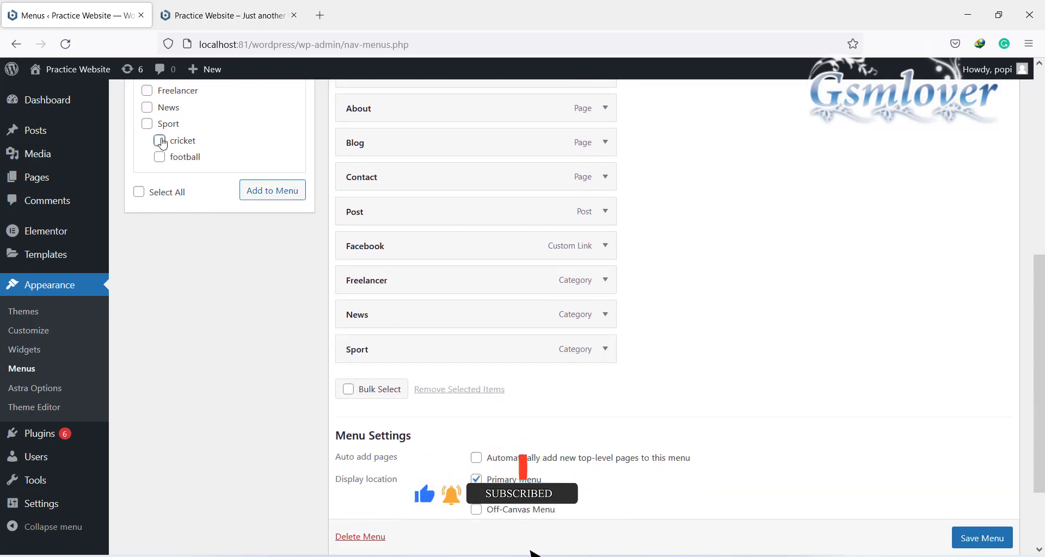
pyautogui.click(159, 141)
pyautogui.click(159, 158)
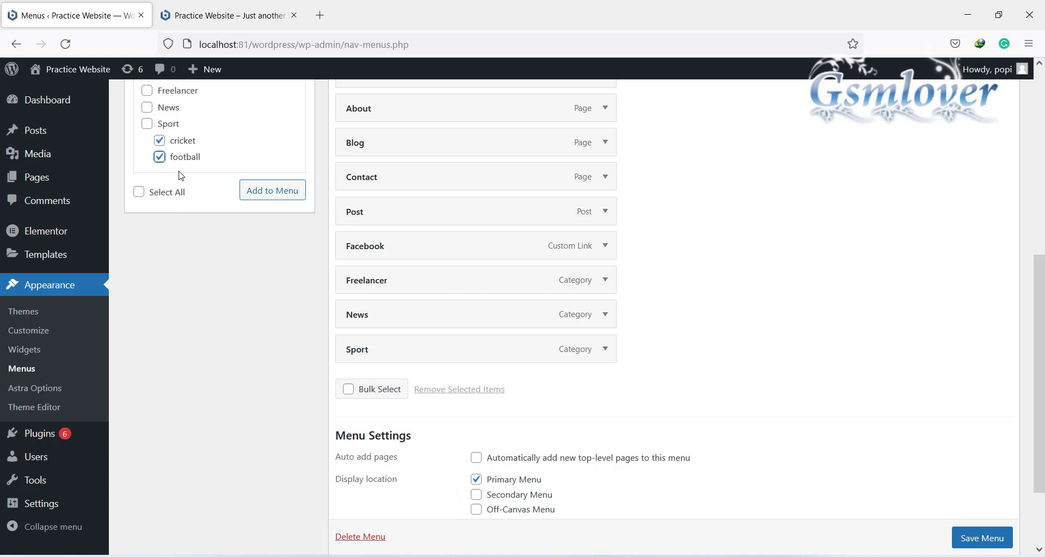
pyautogui.click(283, 192)
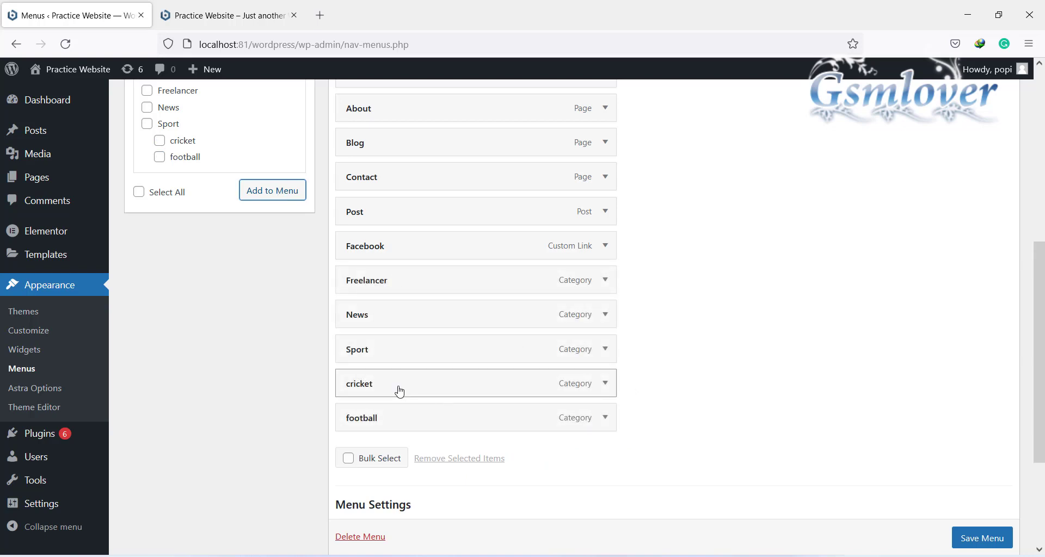
# Step: Nest the cricket and football menu items as sub items under Sport
pyautogui.moveTo(399, 392); pyautogui.dragTo(427, 387)
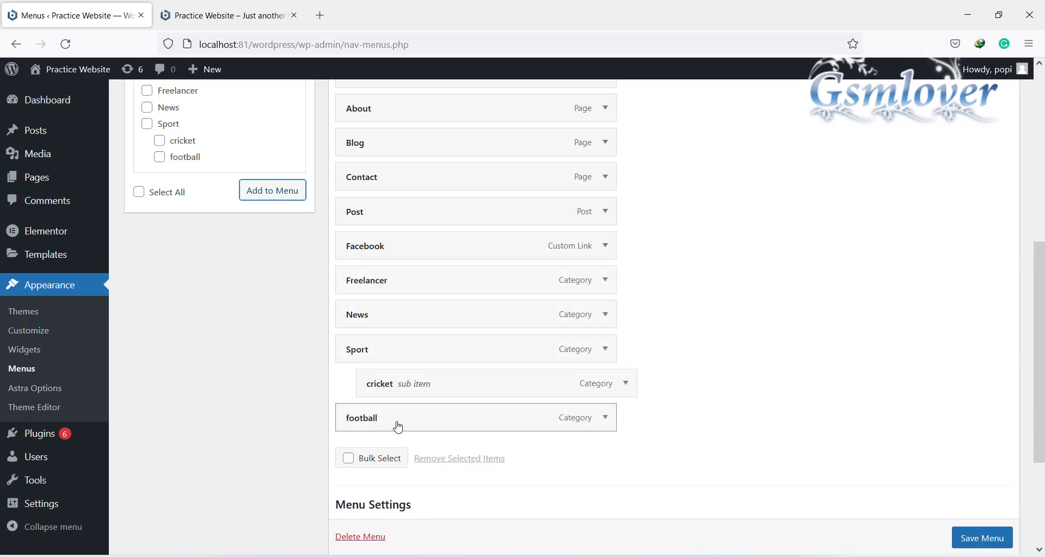
pyautogui.moveTo(406, 427); pyautogui.dragTo(430, 424)
pyautogui.moveTo(423, 423); pyautogui.dragTo(423, 427)
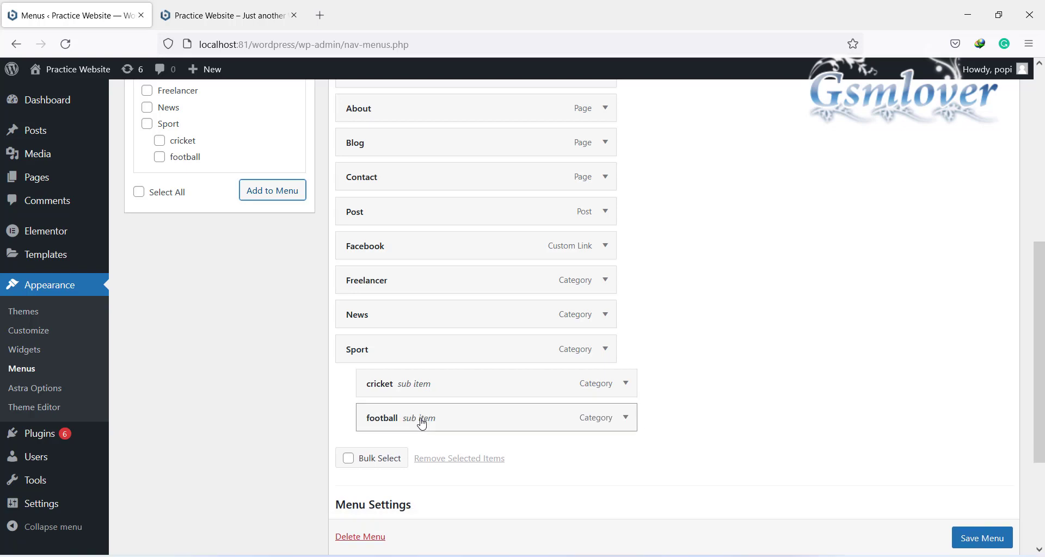
# Step: Save the menu and reload the site's front page to check the category items and the Sport submenu in the header
pyautogui.click(981, 539)
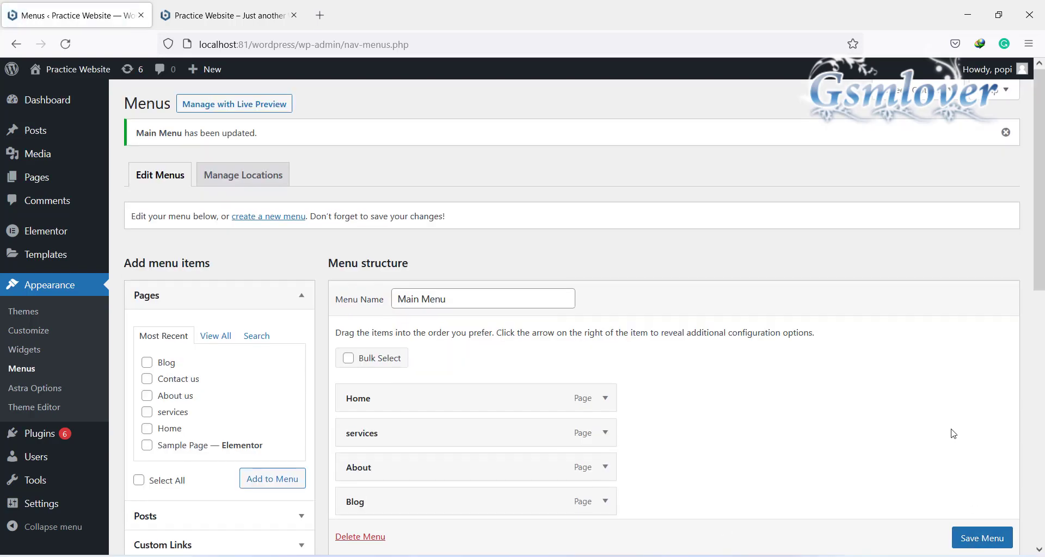
pyautogui.click(239, 18)
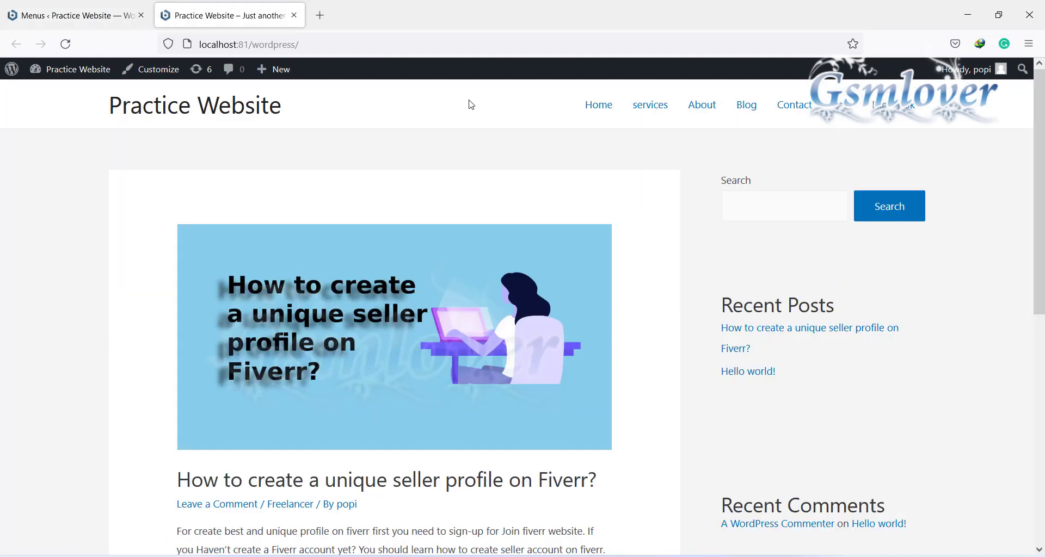
pyautogui.click(65, 45)
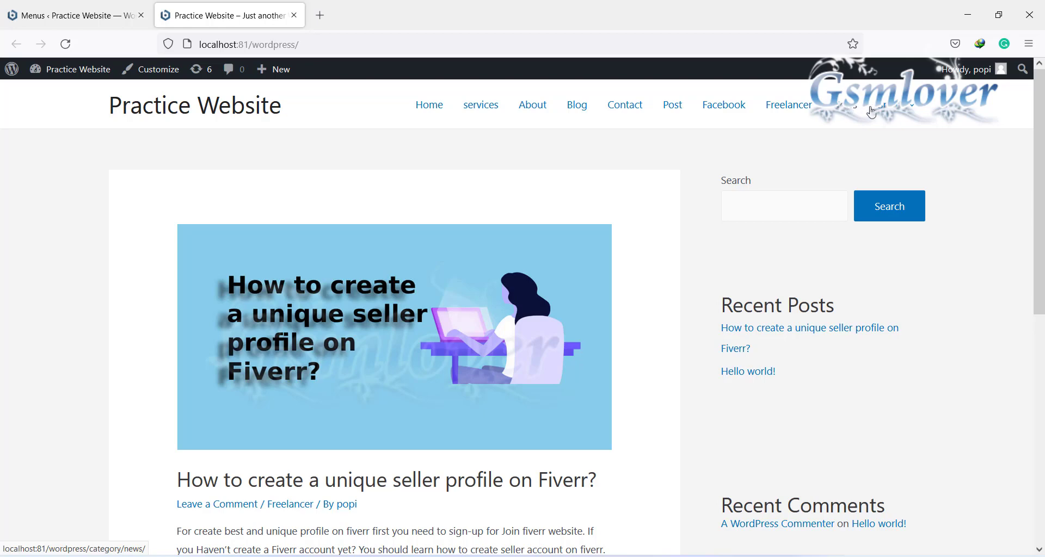
pyautogui.moveTo(915, 109)
# Step: Test the services and Home links in the header navigation, and return to the site's front page
pyautogui.click(493, 108)
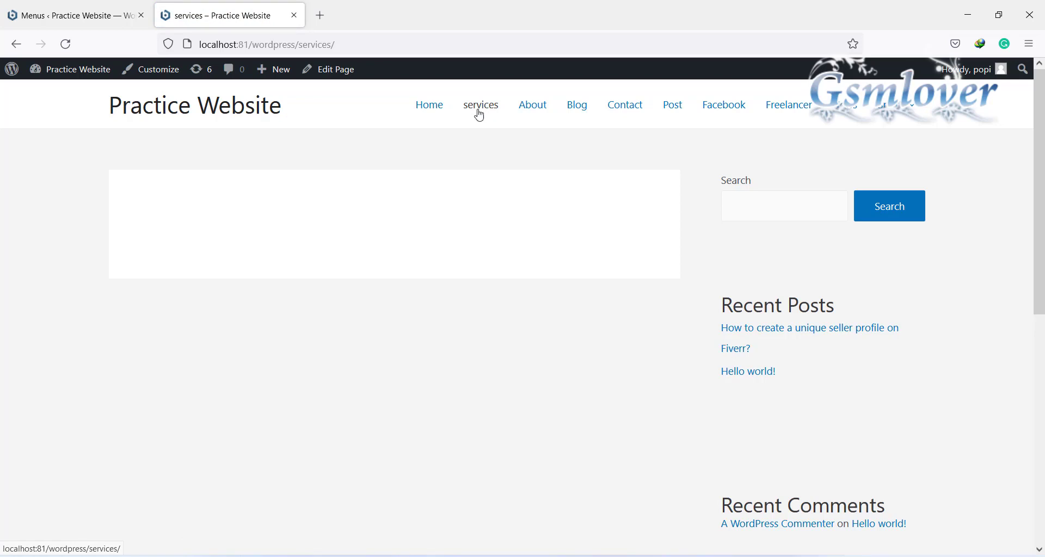
pyautogui.click(434, 106)
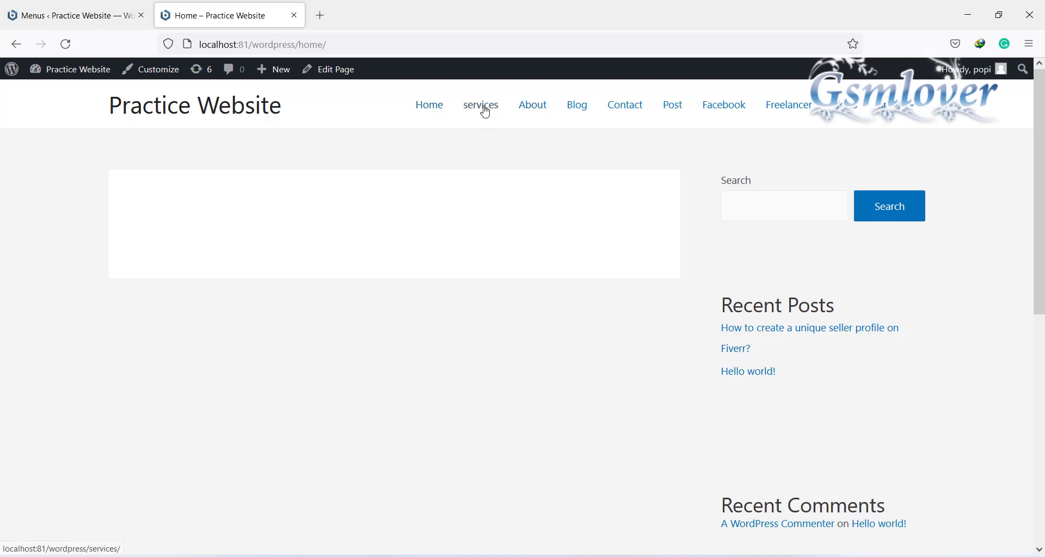
pyautogui.click(249, 109)
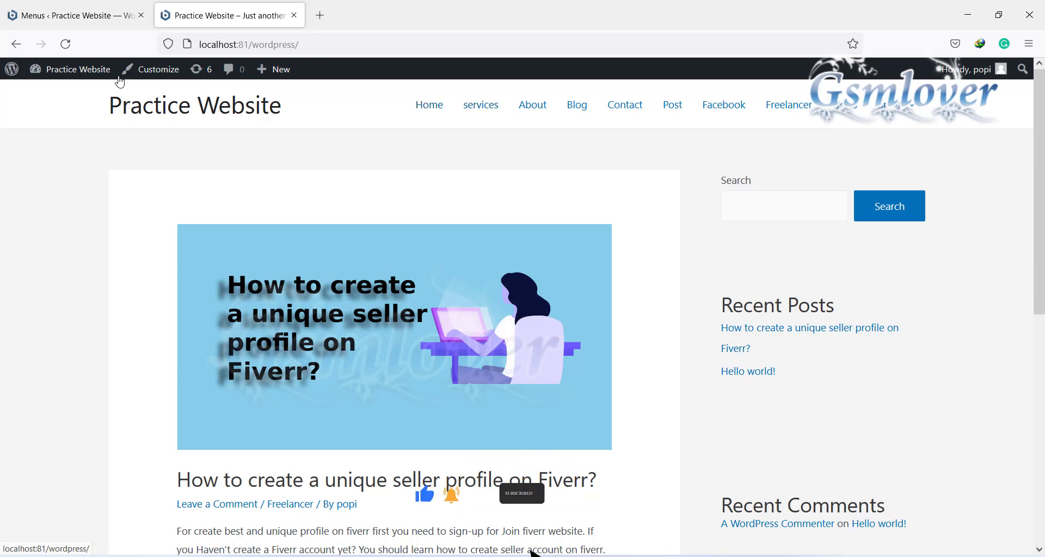
# Step: In the menu editor's screen options, enable the Link Target advanced menu property
pyautogui.click(88, 22)
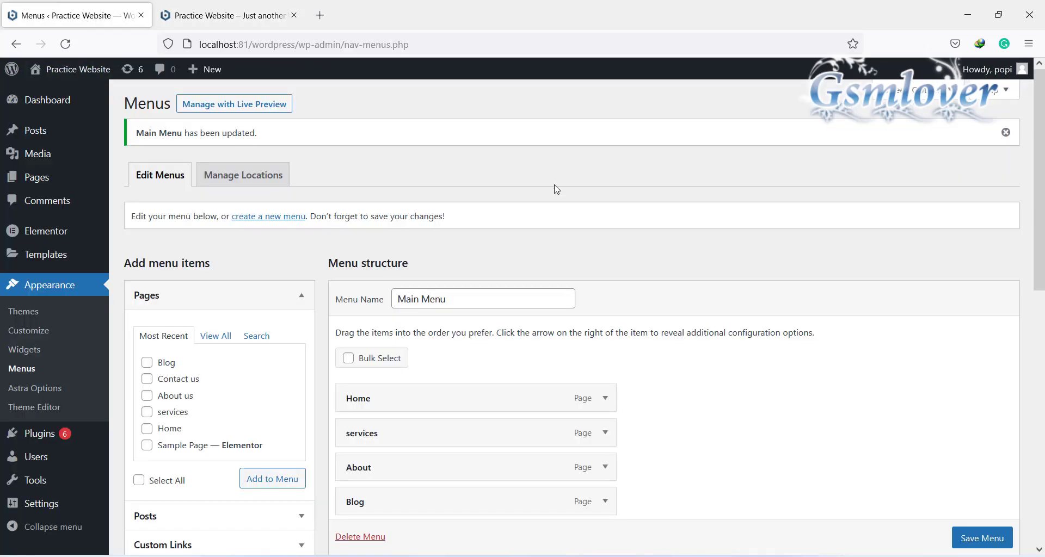
pyautogui.scroll(-4, 557, 189)
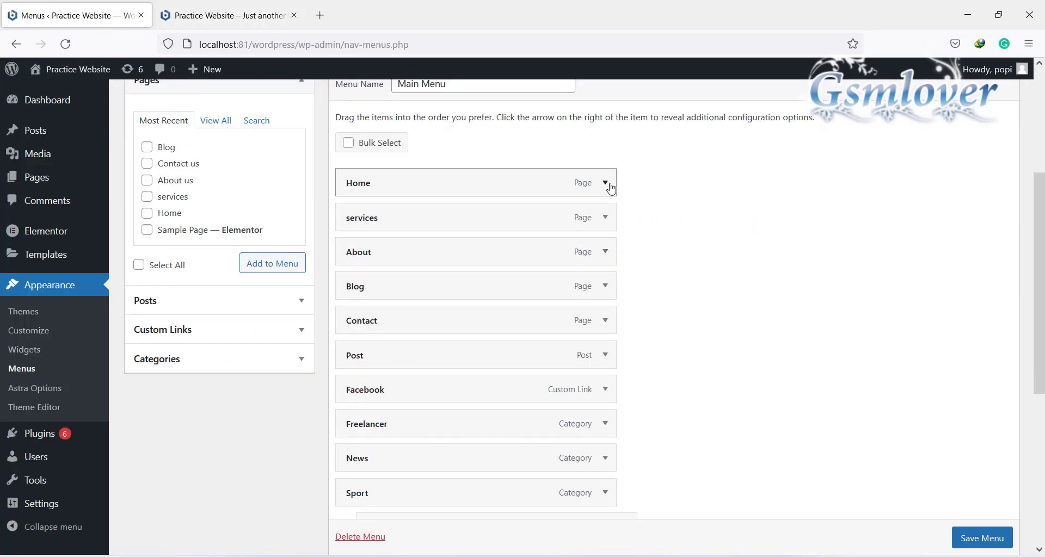
pyautogui.click(605, 183)
pyautogui.click(605, 183)
pyautogui.scroll(4, 810, 244)
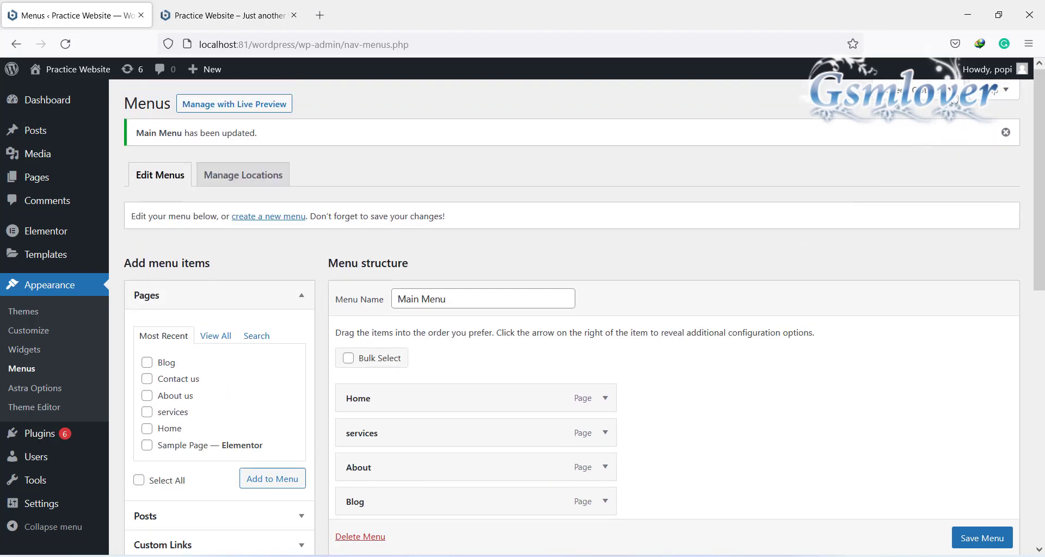
pyautogui.click(953, 93)
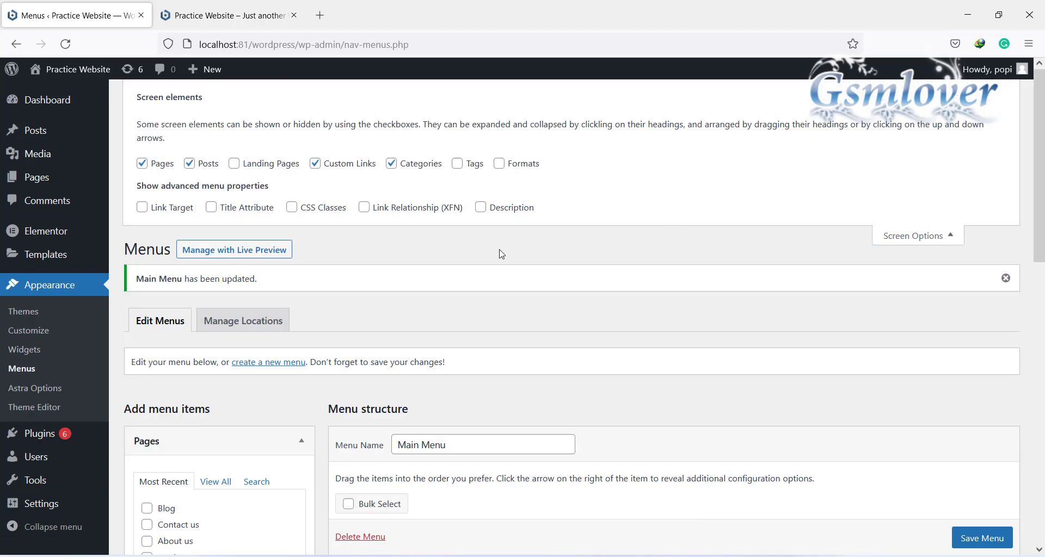
pyautogui.click(143, 209)
pyautogui.click(885, 234)
# Step: Set the services menu item to open its link in a new tab
pyautogui.scroll(-3, 749, 234)
pyautogui.scroll(-2, 753, 245)
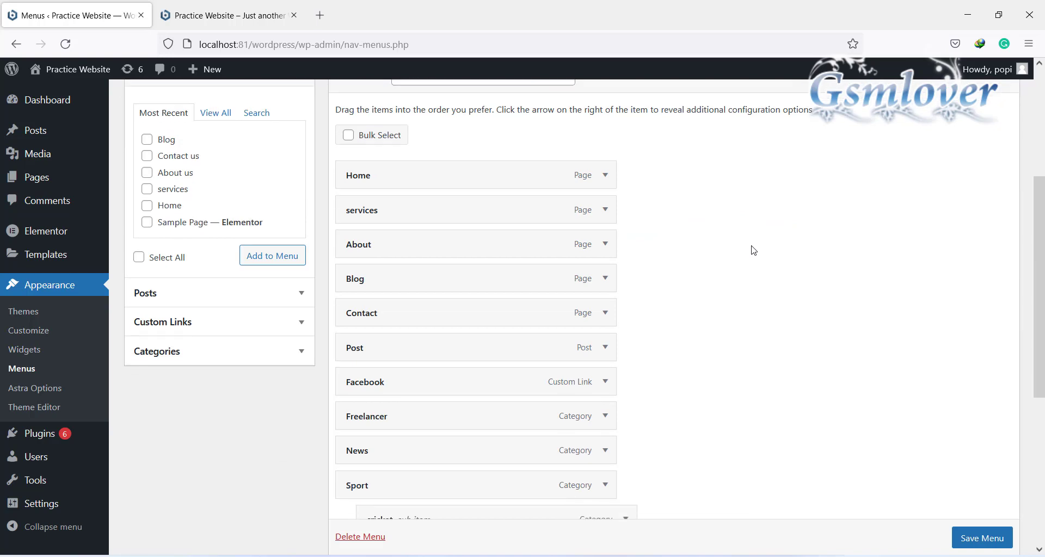
pyautogui.click(605, 147)
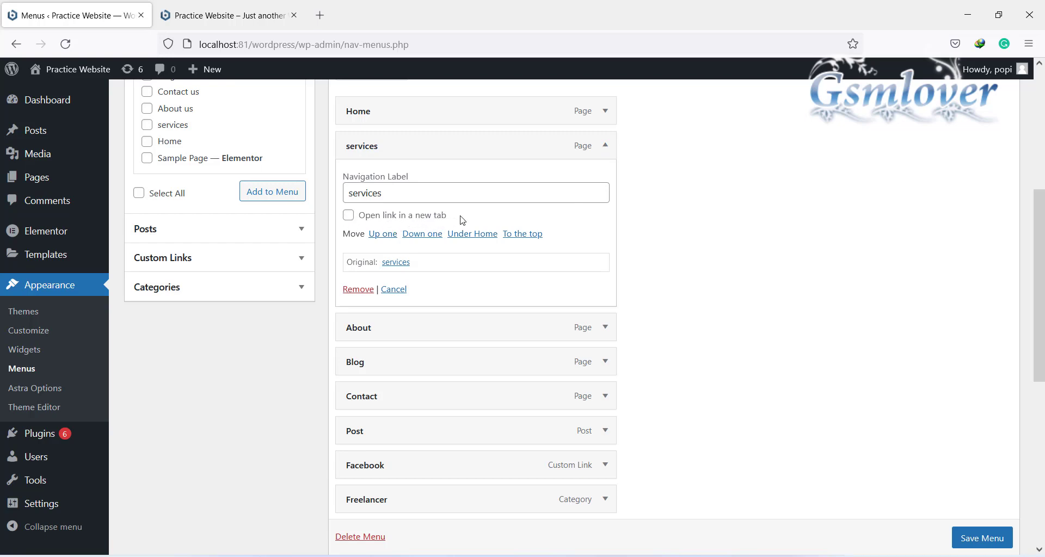
pyautogui.click(349, 217)
pyautogui.click(606, 149)
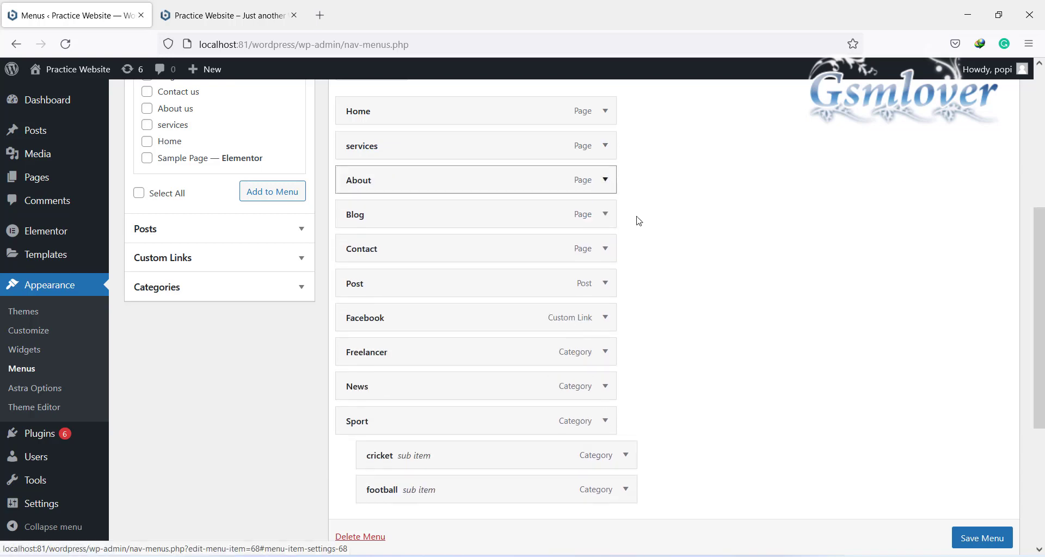
# Step: Save the menu, reload the front page and test the services link, closing the page it opens
pyautogui.click(980, 538)
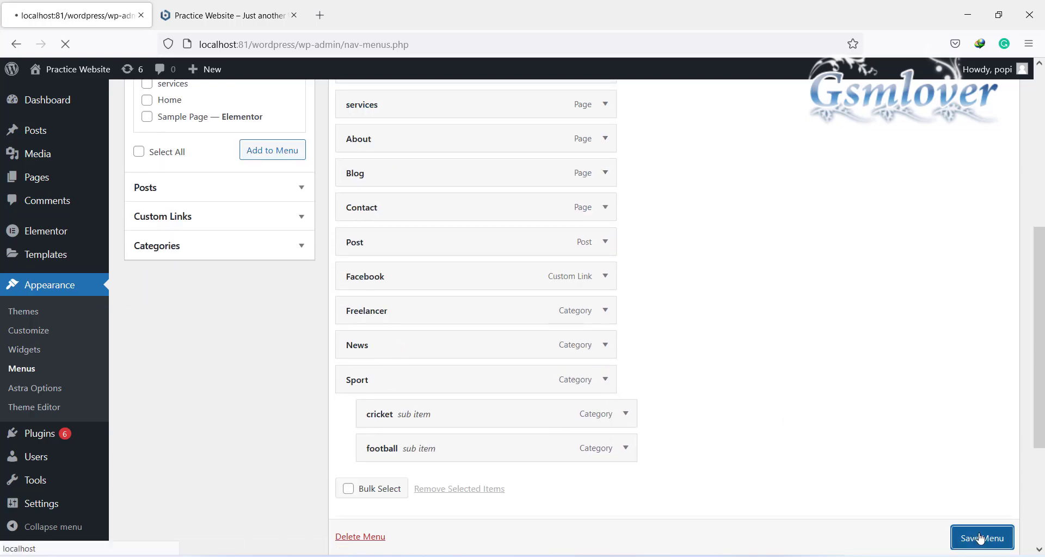
pyautogui.click(253, 17)
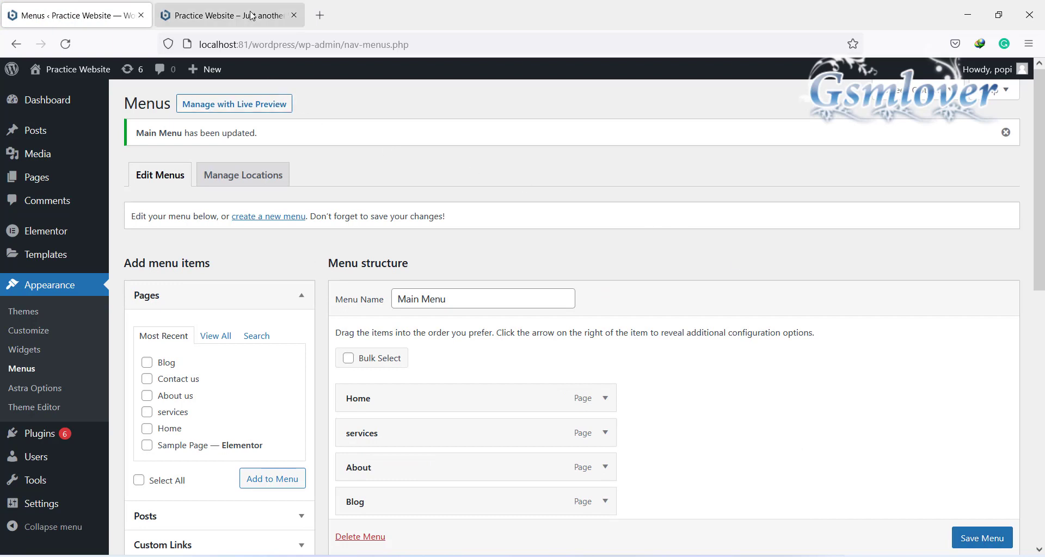
pyautogui.click(66, 44)
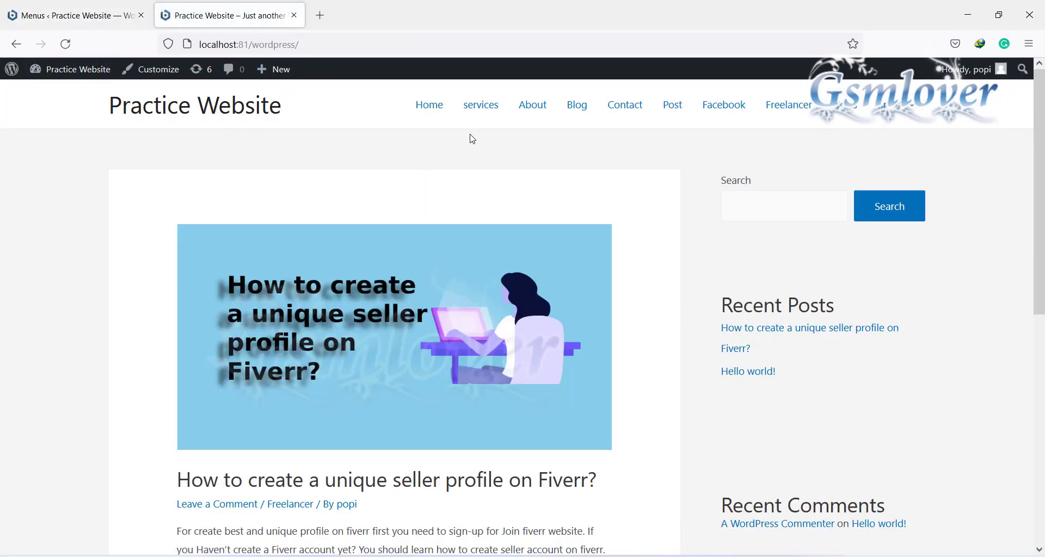
pyautogui.click(482, 107)
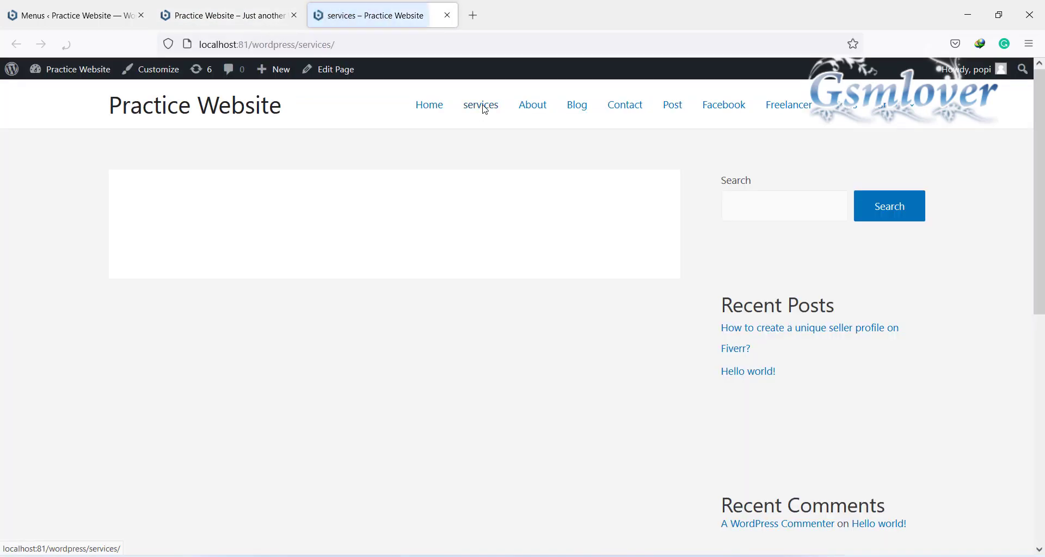
pyautogui.click(449, 16)
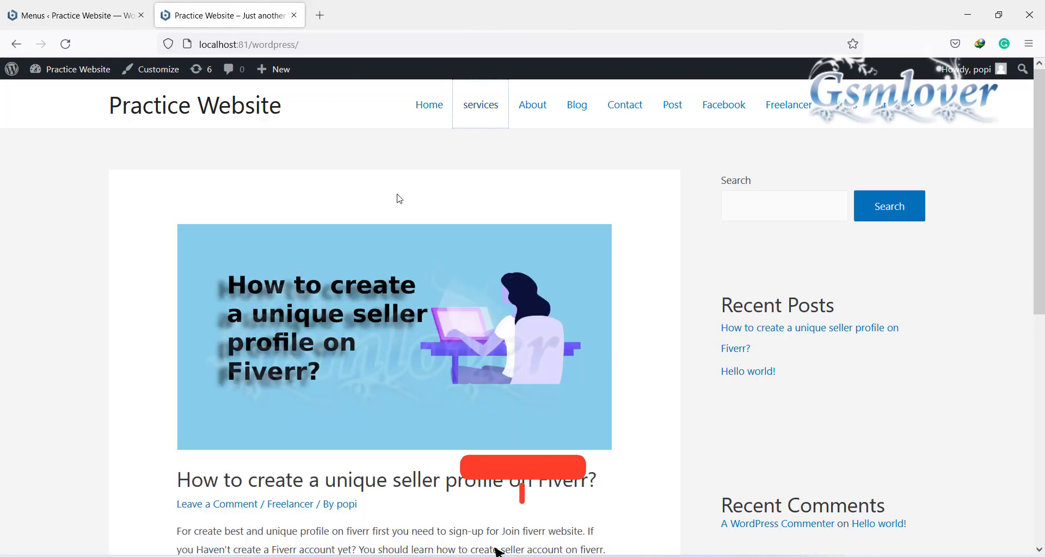